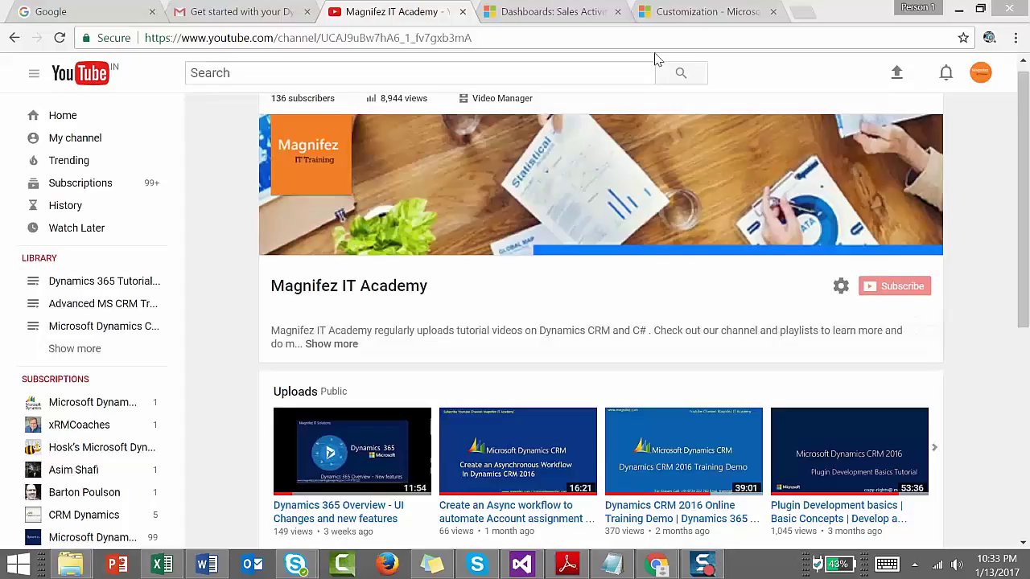
- Dismiss the trial welcome popup and go to Settings > Customization from the Sales menu
left_click(579, 6)
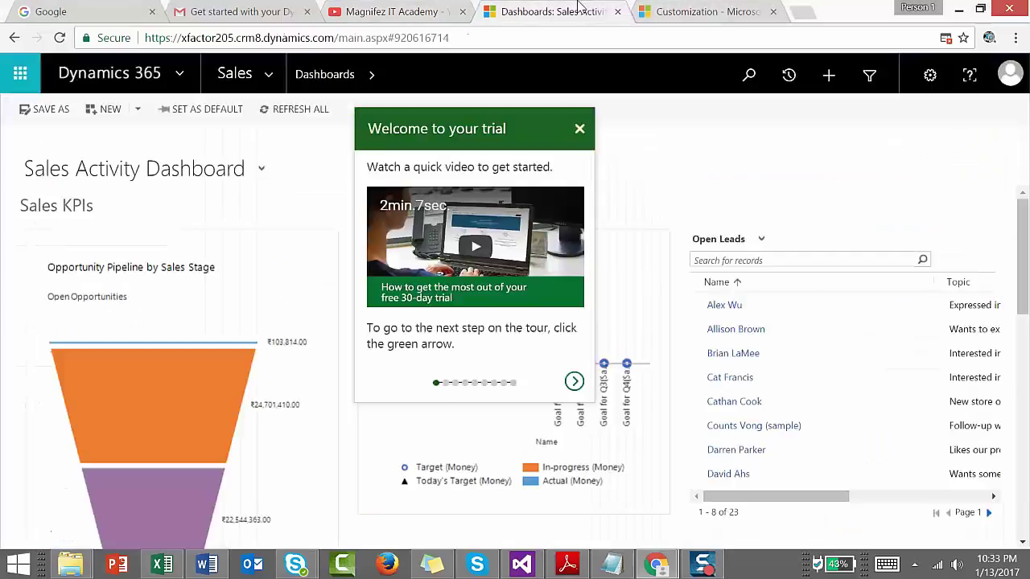
left_click(580, 131)
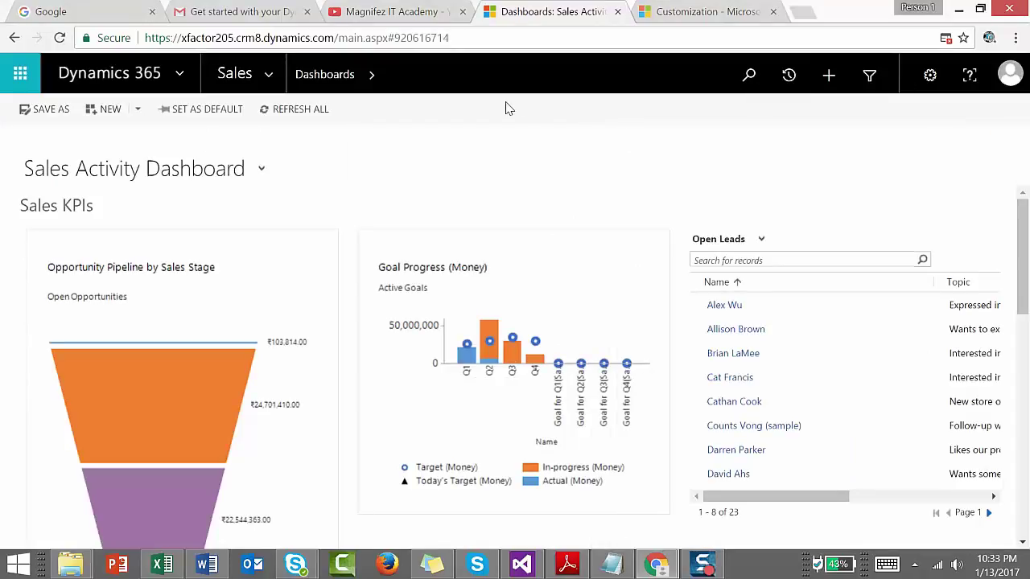
left_click(269, 74)
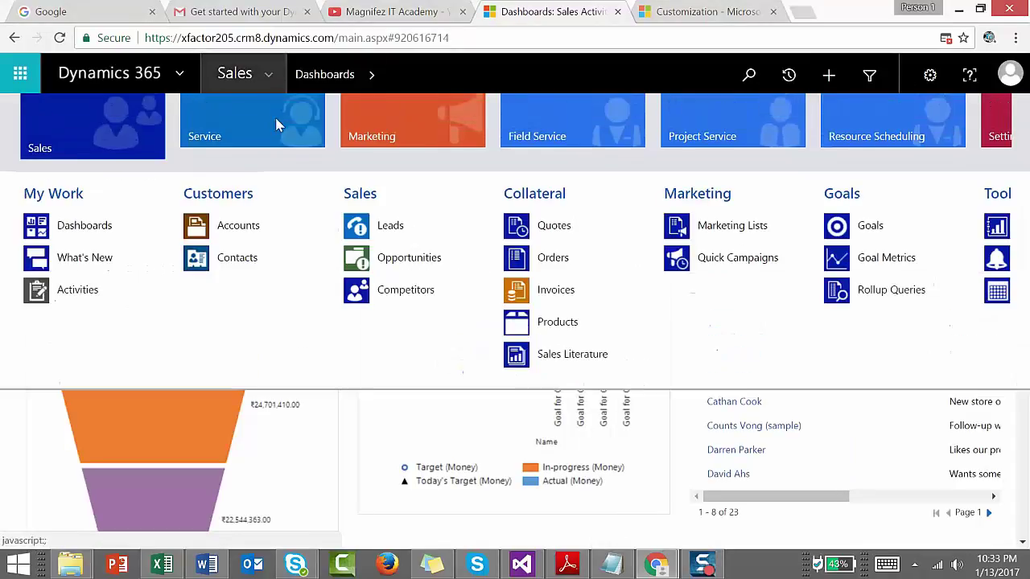
scroll(273, 145, "down", 3)
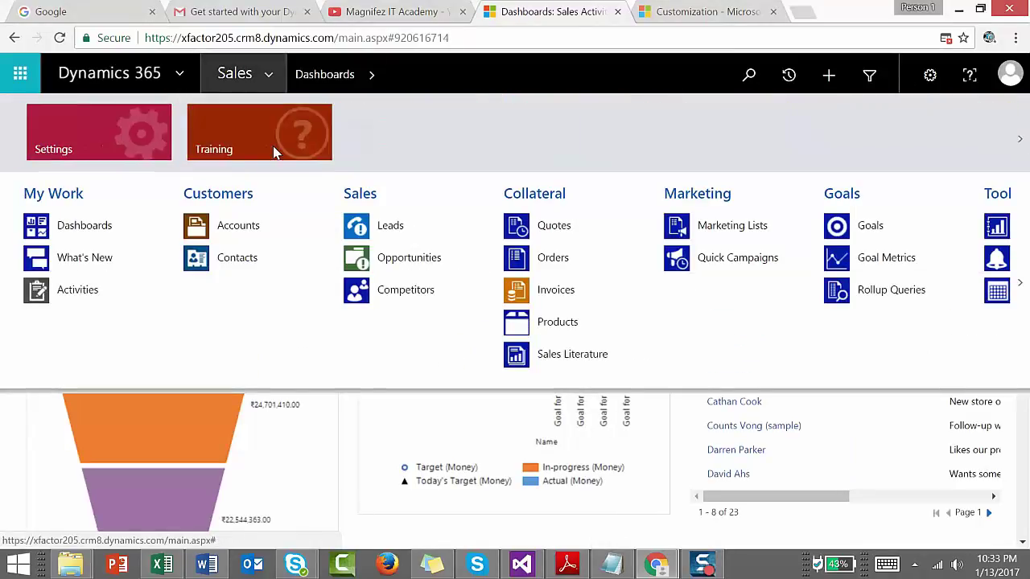
left_click(120, 161)
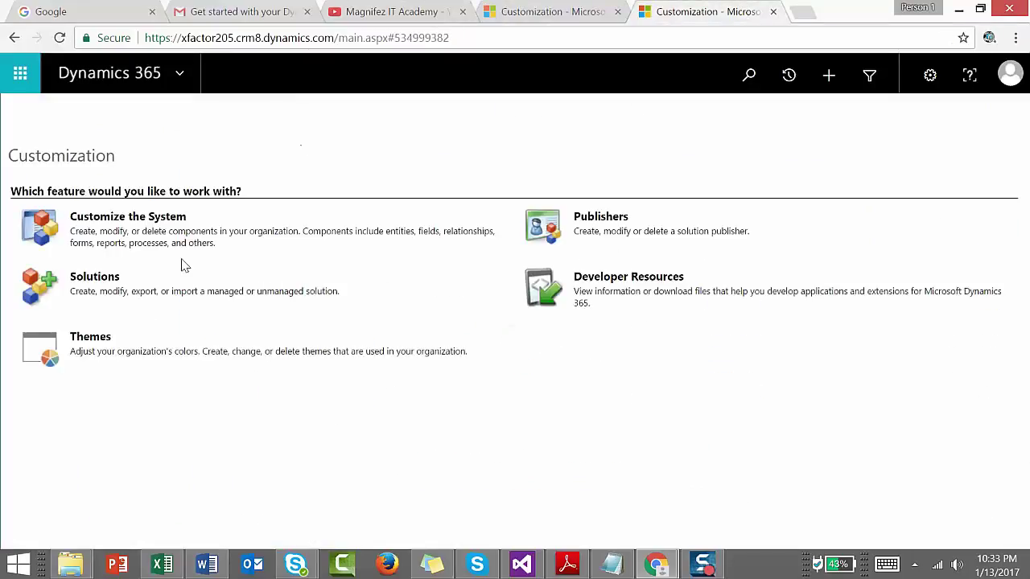
- In Customize the System, expand Entities > Lead and show Lead's Controls tab
left_click(177, 225)
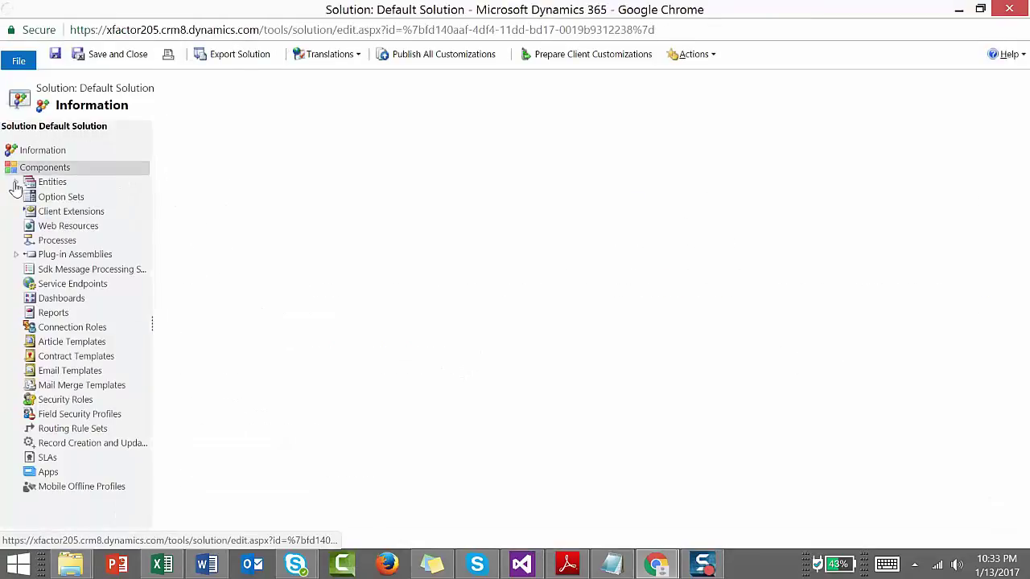
left_click(15, 185)
left_click_drag(142, 169, 147, 310)
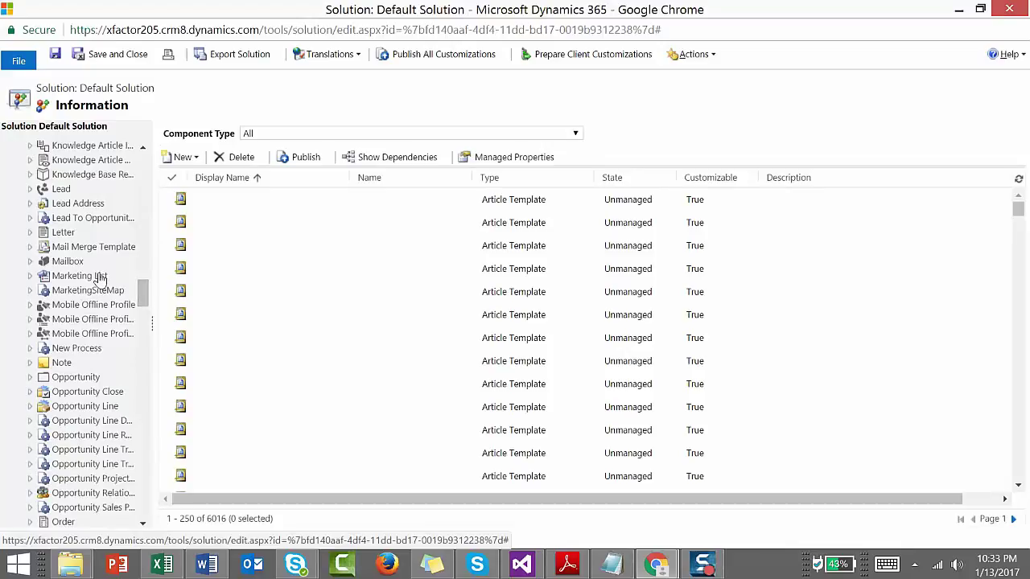
left_click(30, 188)
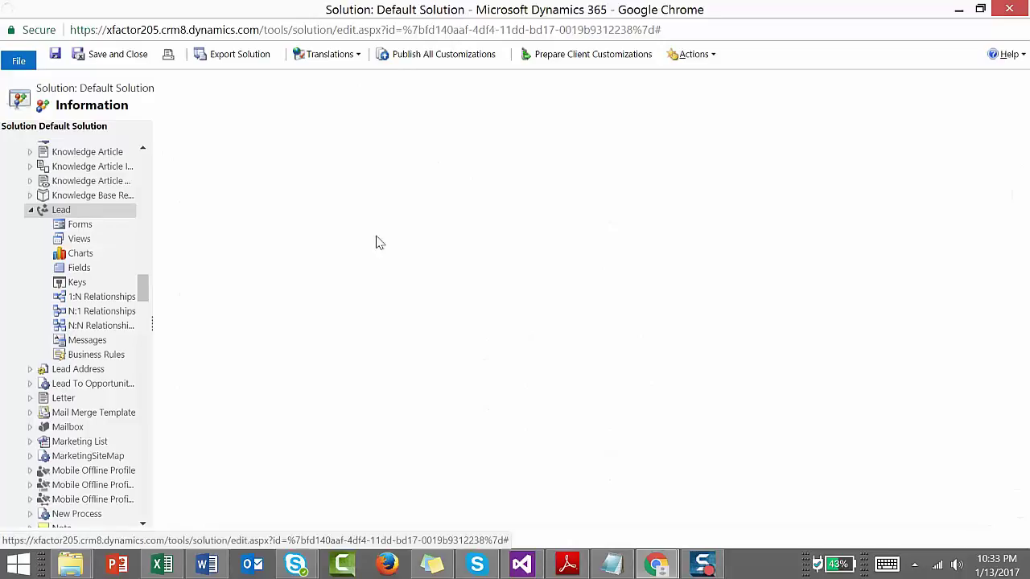
left_click(310, 132)
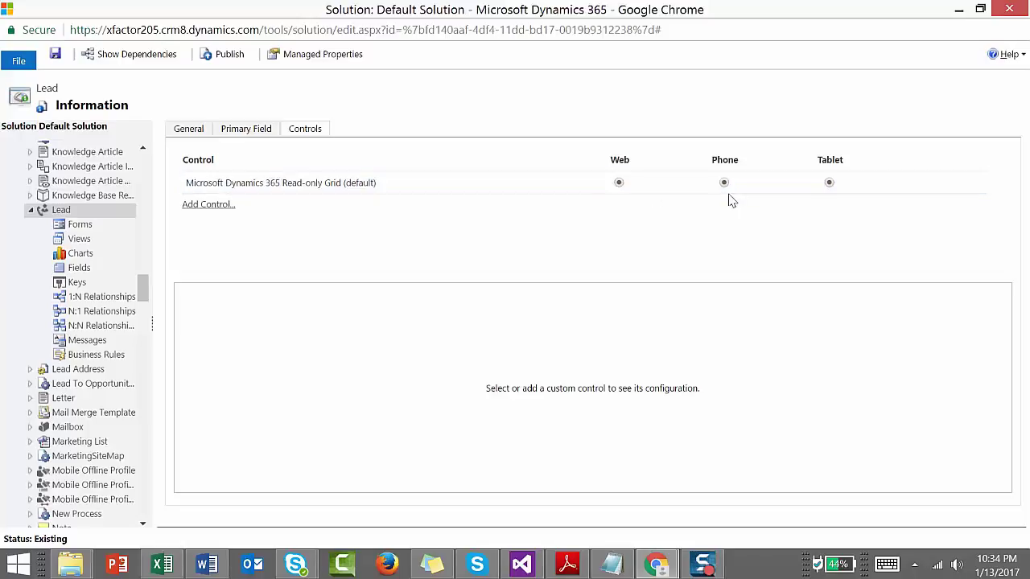
- Add the Editable Grid control to Lead through the Add Control dialog
left_click(224, 206)
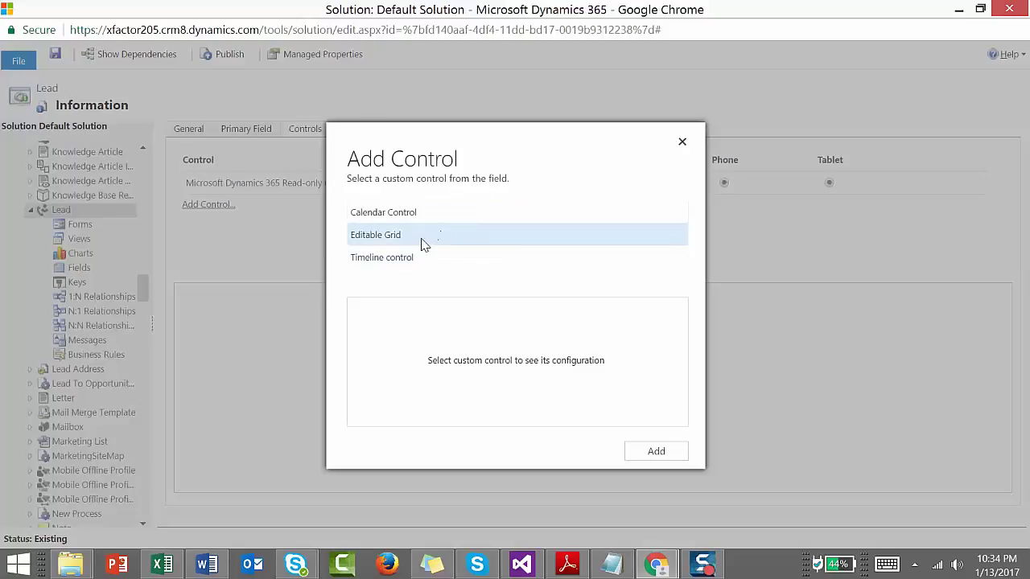
left_click(402, 238)
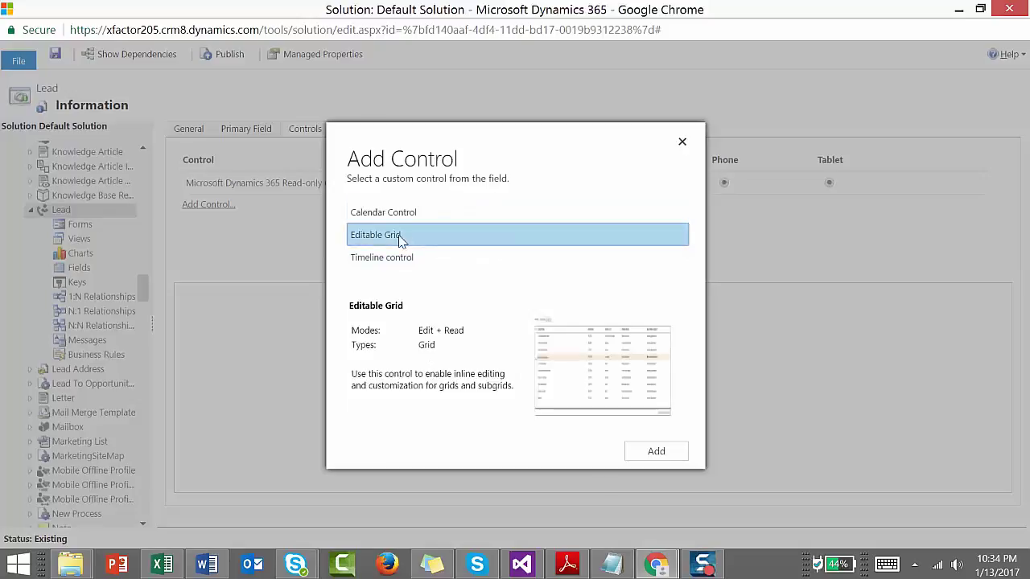
left_click(645, 456)
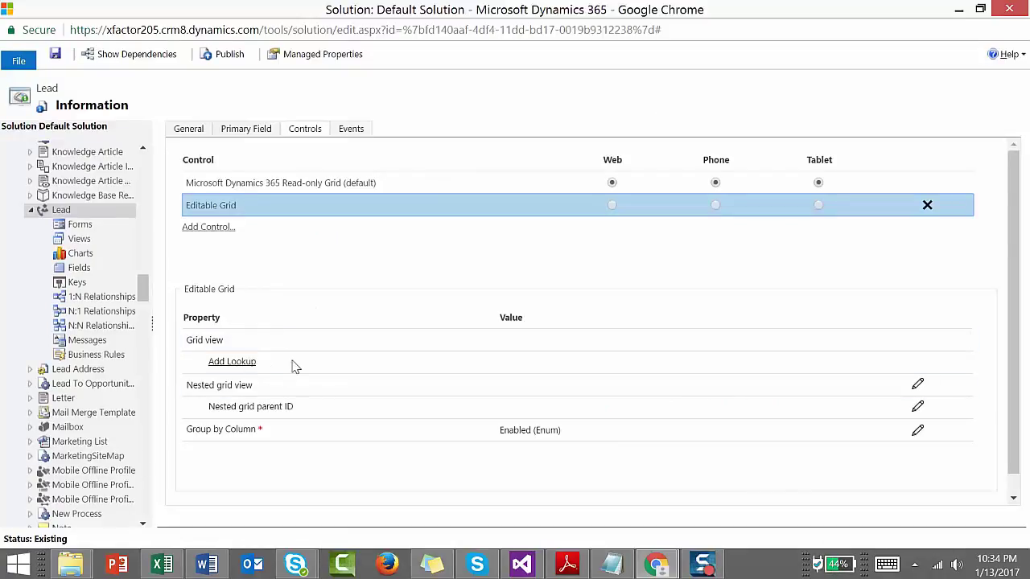
left_click(253, 341)
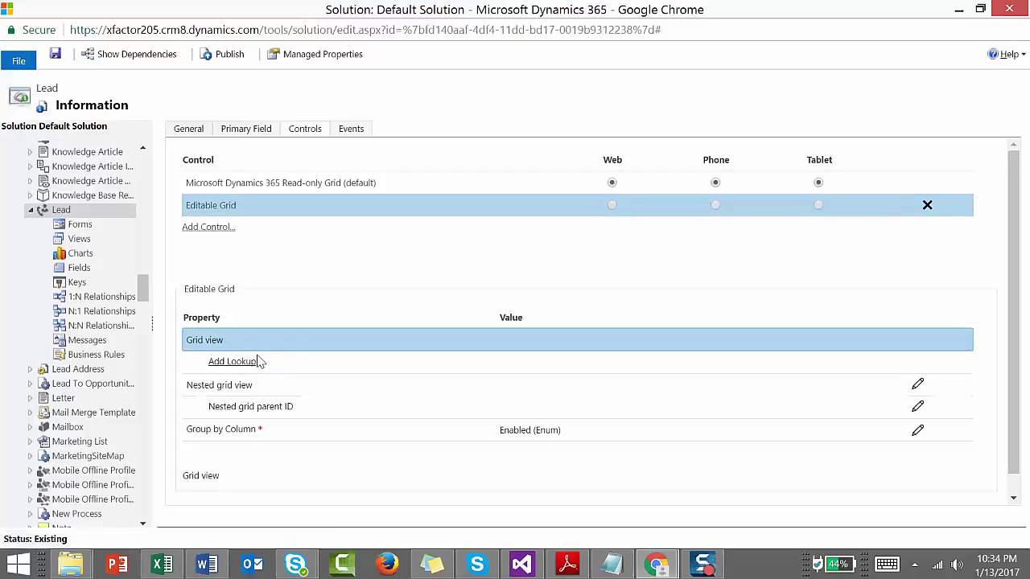
left_click(242, 362)
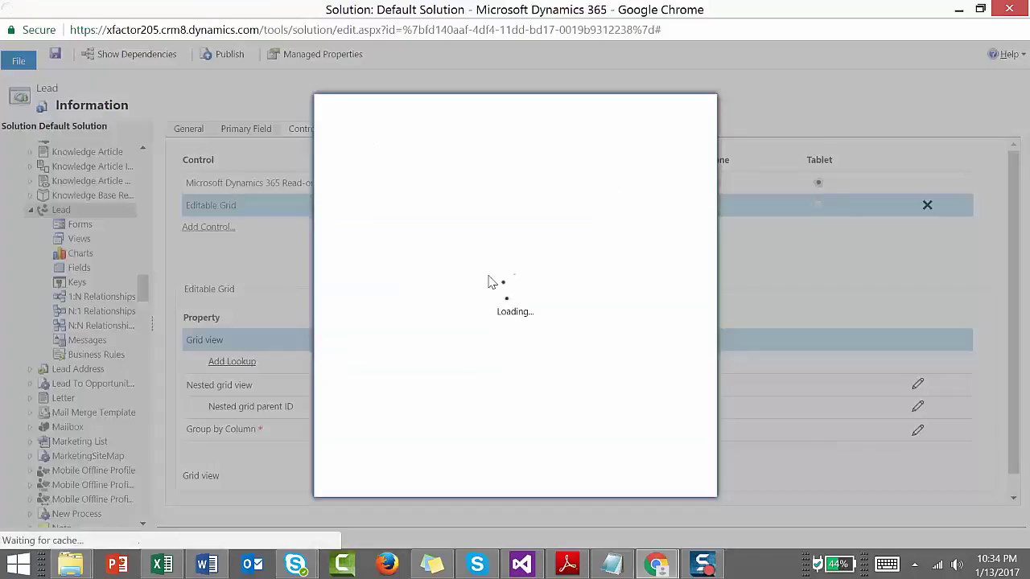
left_click(541, 193)
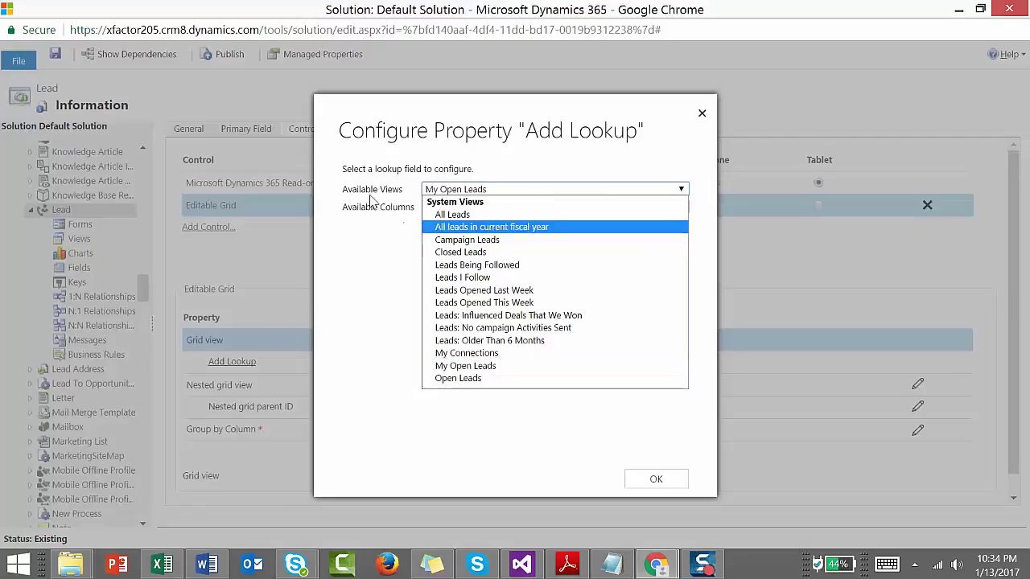
left_click(481, 379)
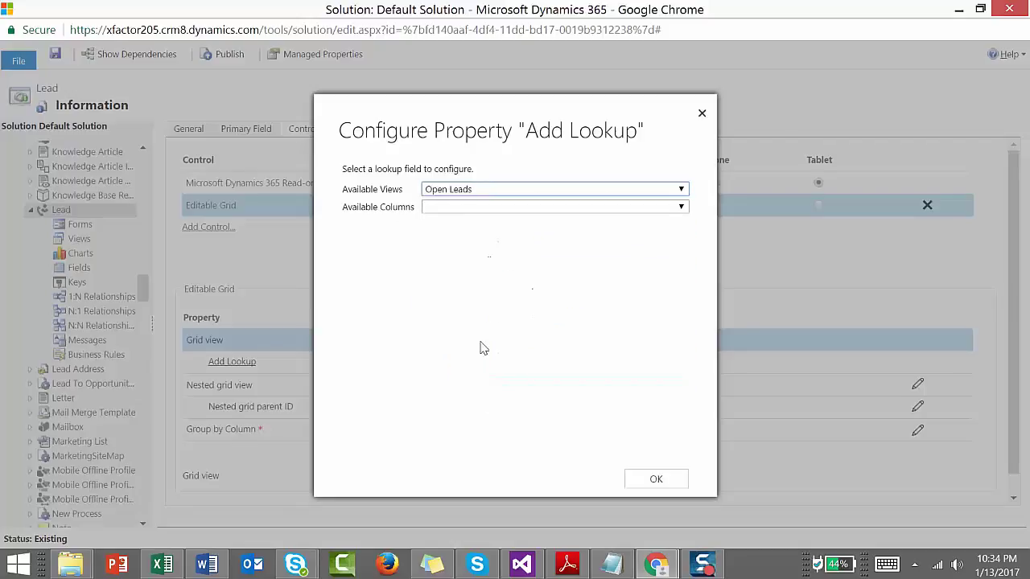
left_click(481, 208)
left_click(459, 214)
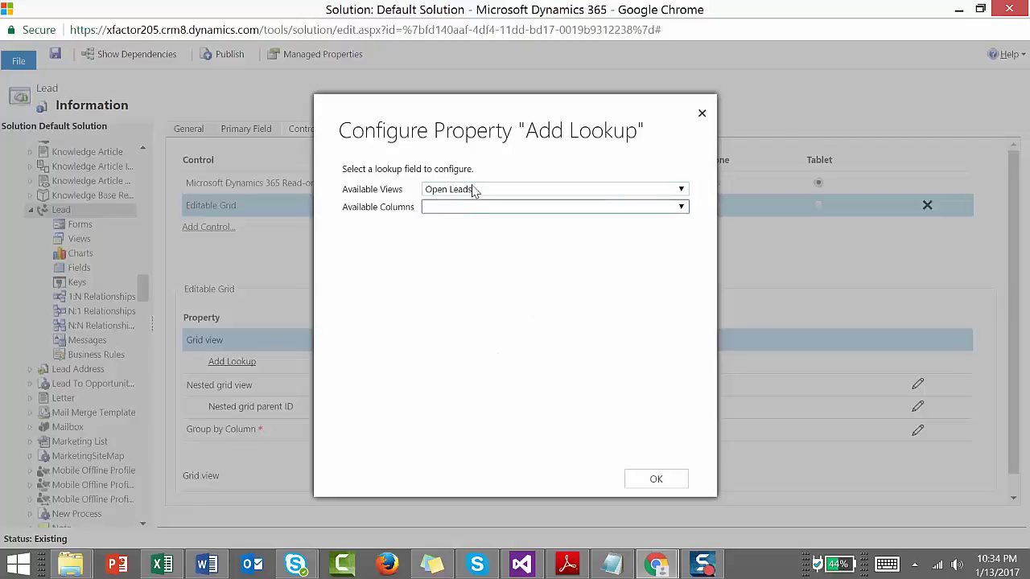
left_click(474, 190)
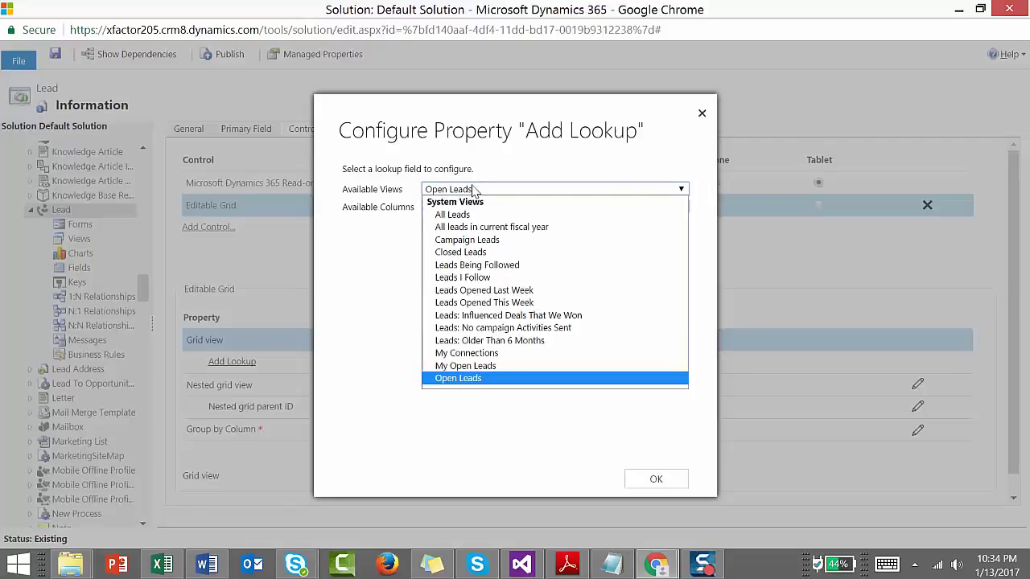
left_click(473, 227)
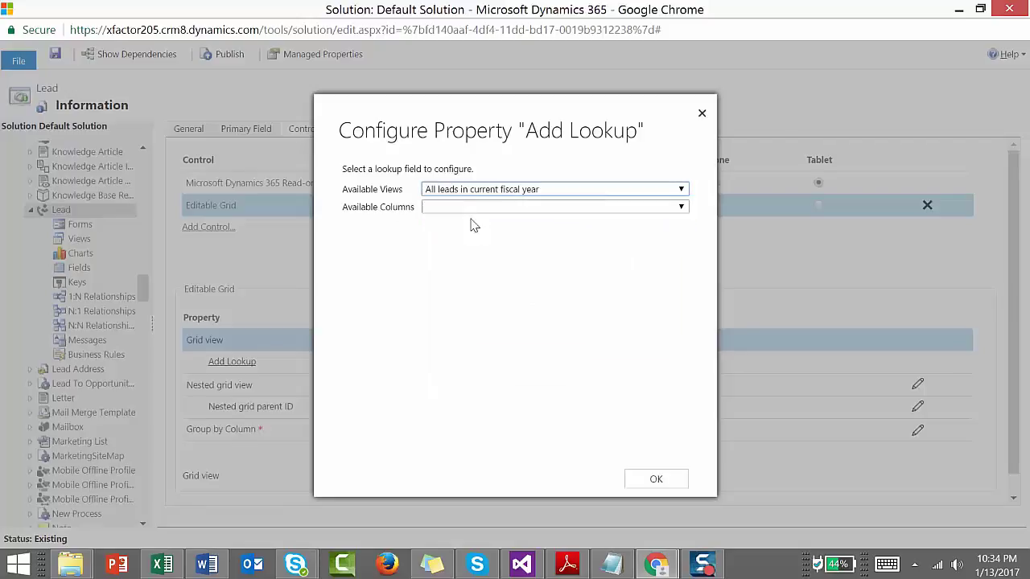
left_click(526, 210)
left_click(524, 208)
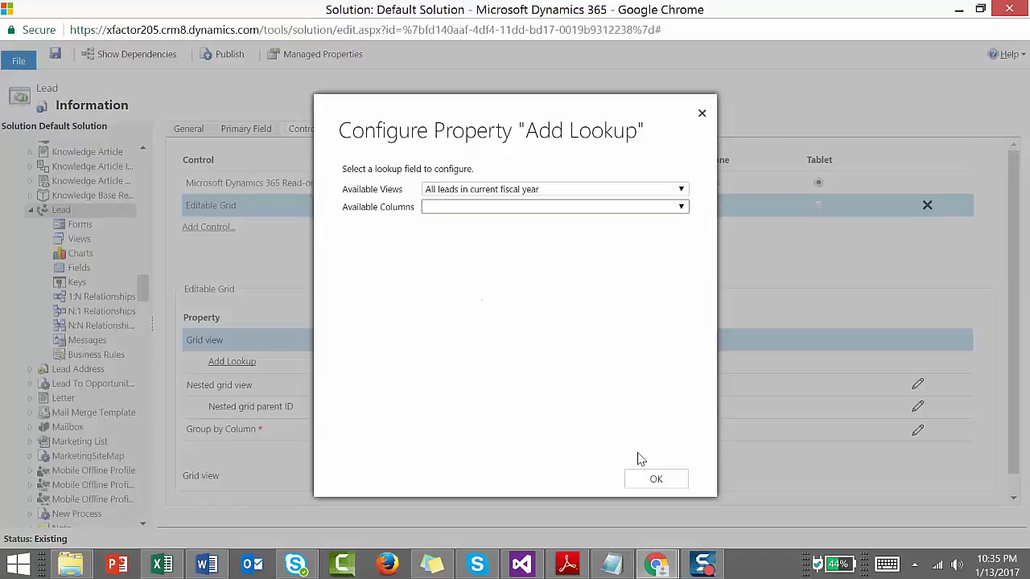
left_click(655, 483)
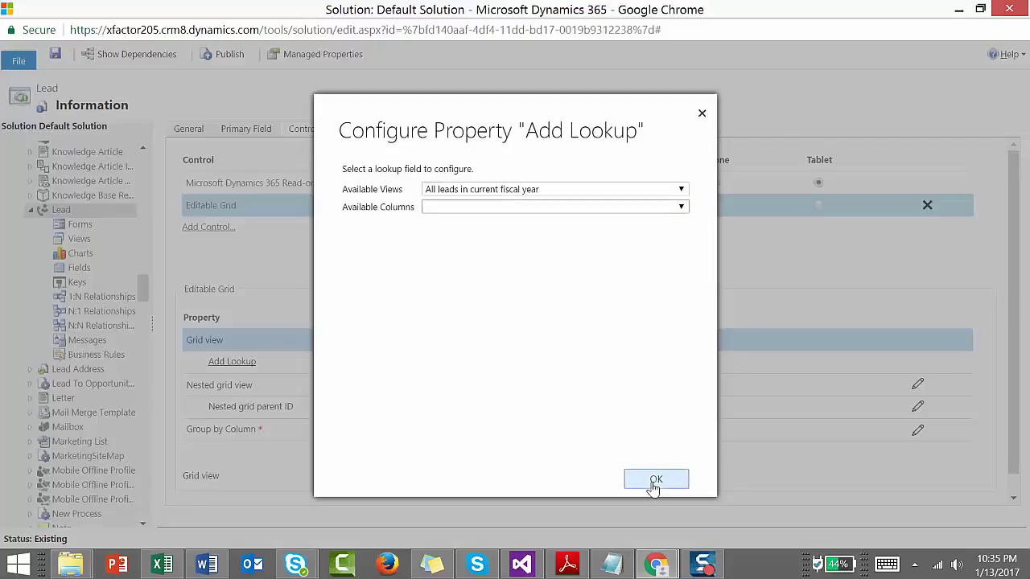
left_click(700, 114)
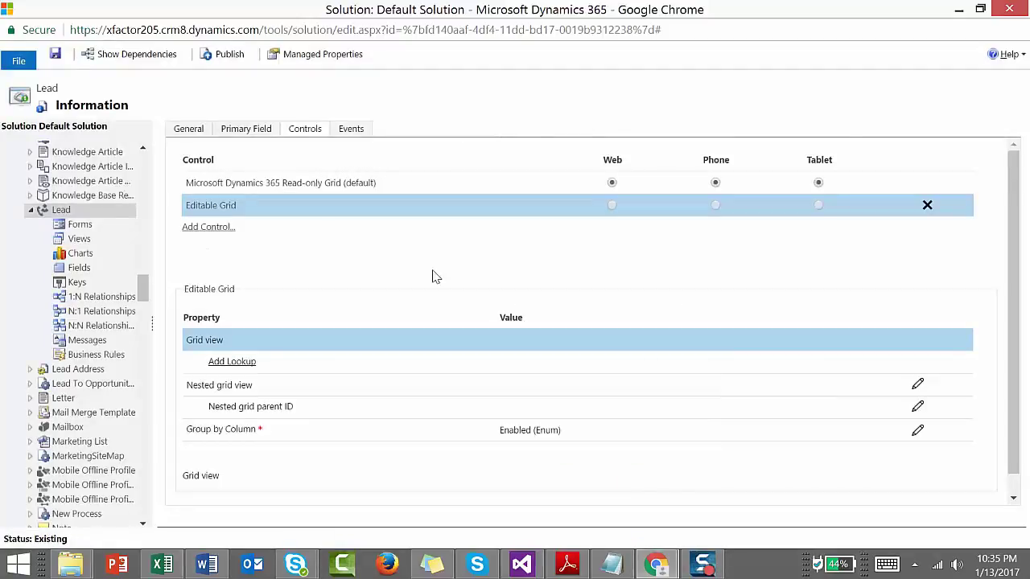
- Set Editable Grid as Lead's Web, Phone and Tablet control, save, and return to the dashboard window
left_click(611, 205)
left_click(717, 206)
left_click(819, 206)
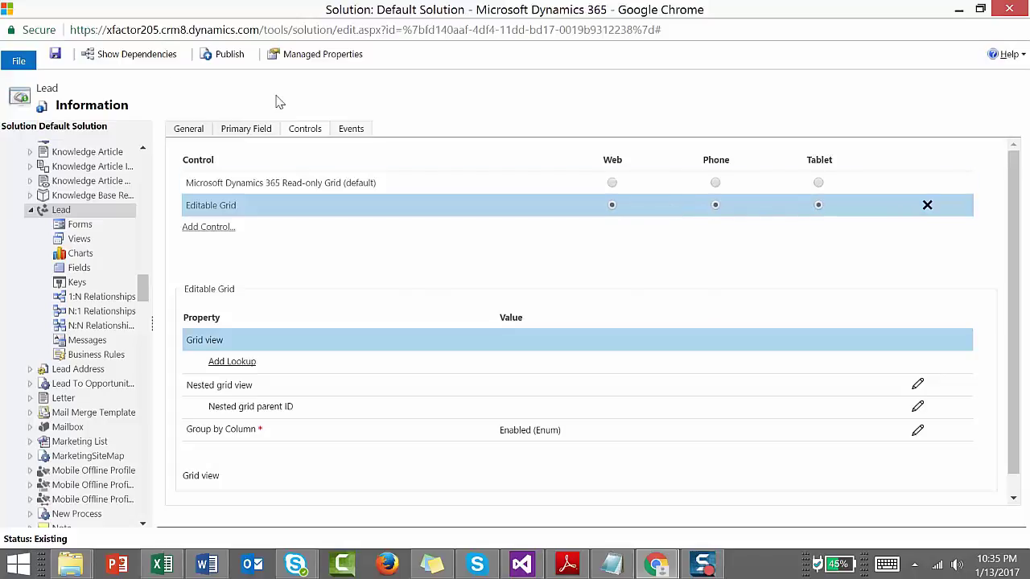
left_click(55, 56)
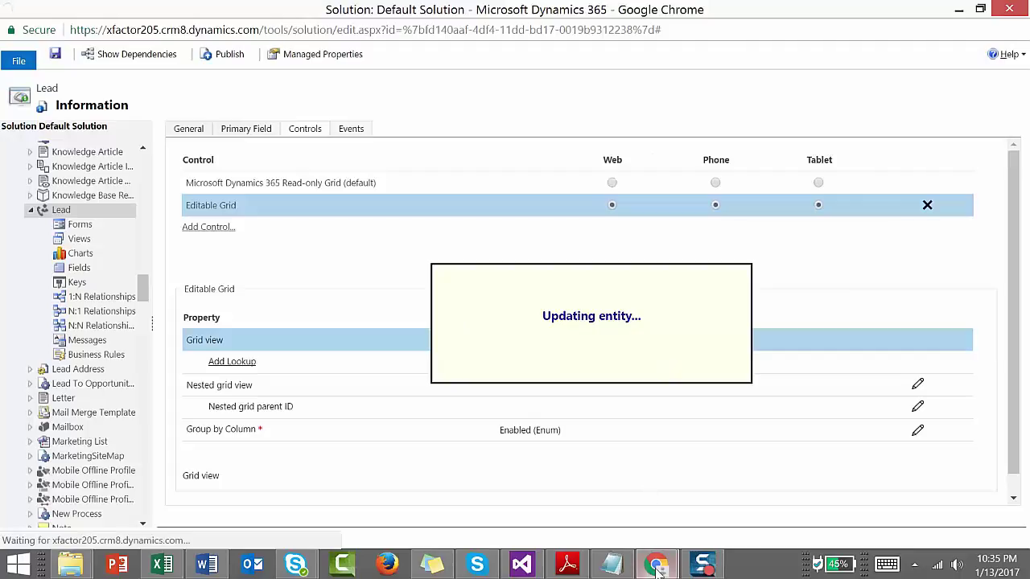
mouse_move(656, 565)
left_click(591, 502)
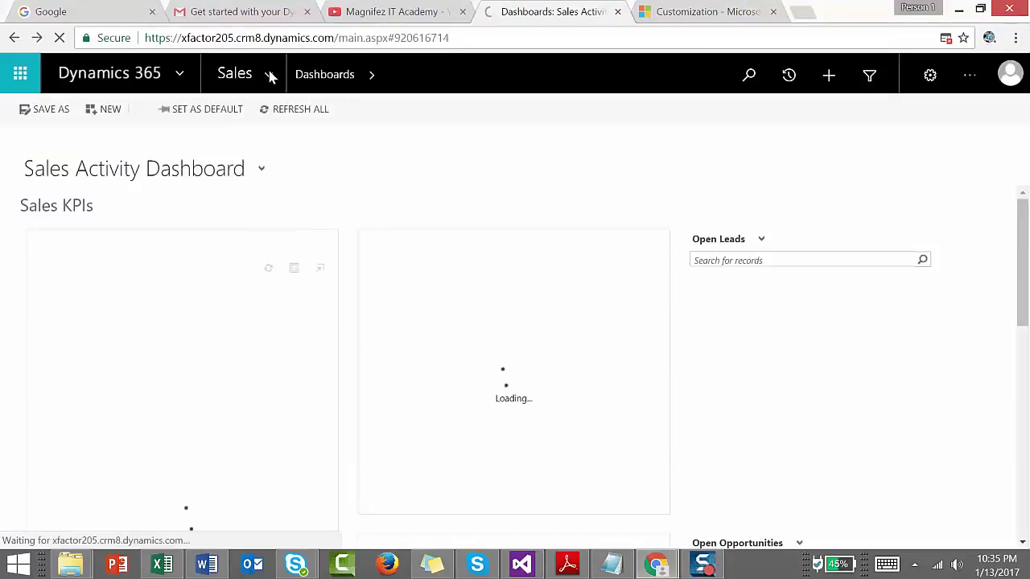
- Open the Sales > Leads list and close the Boost sales help panel
left_click(267, 78)
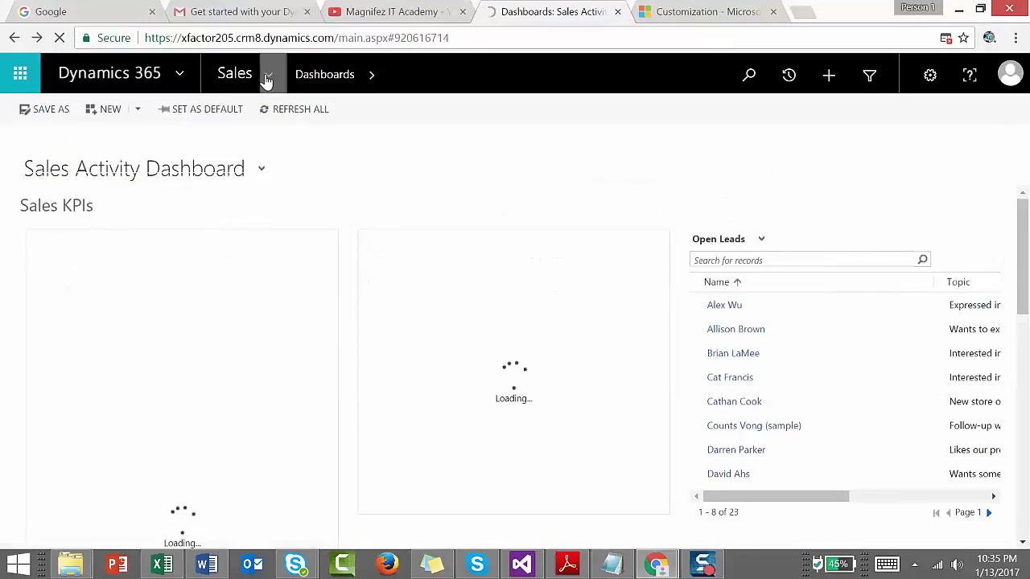
left_click(267, 78)
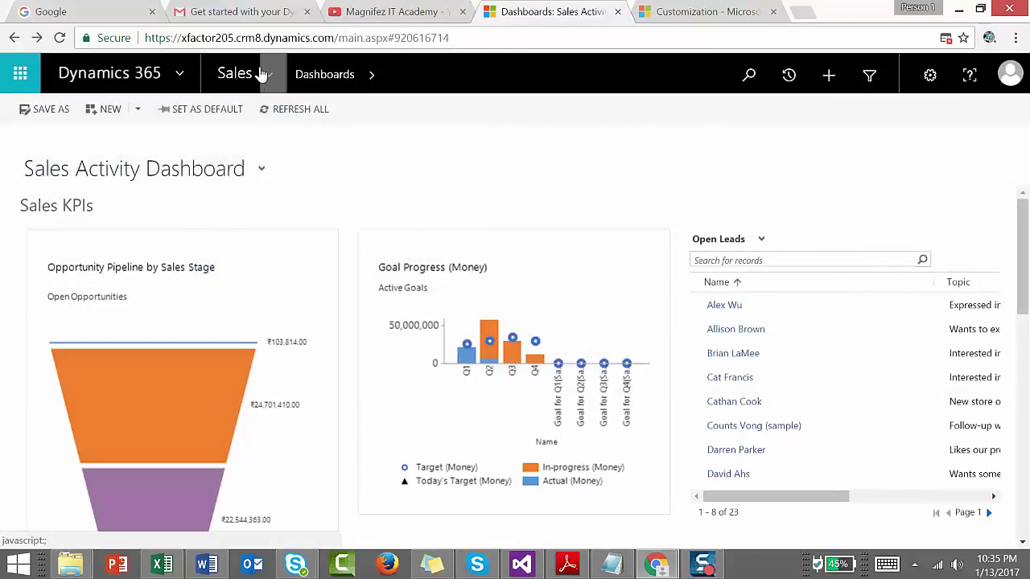
left_click(266, 75)
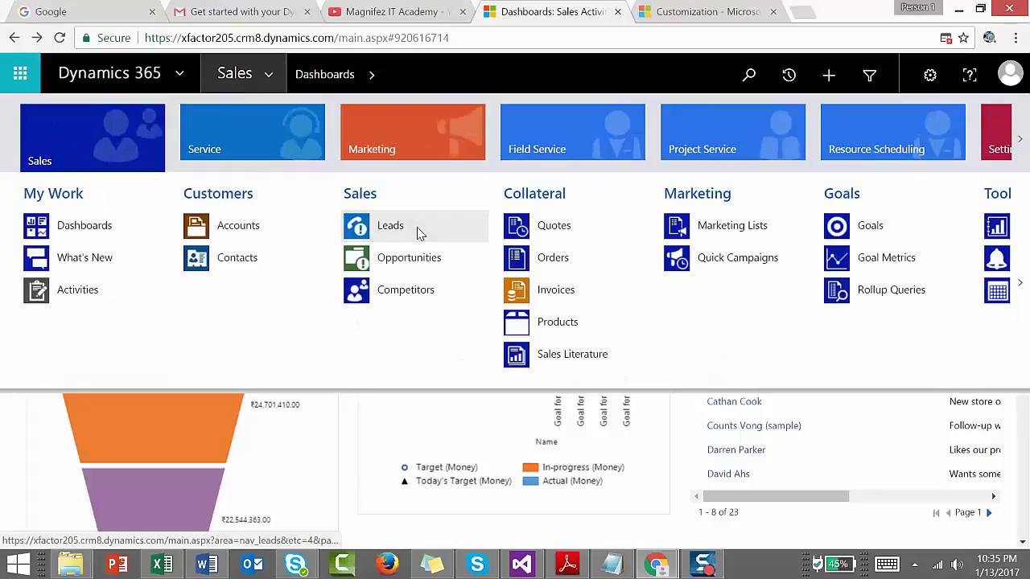
left_click(391, 226)
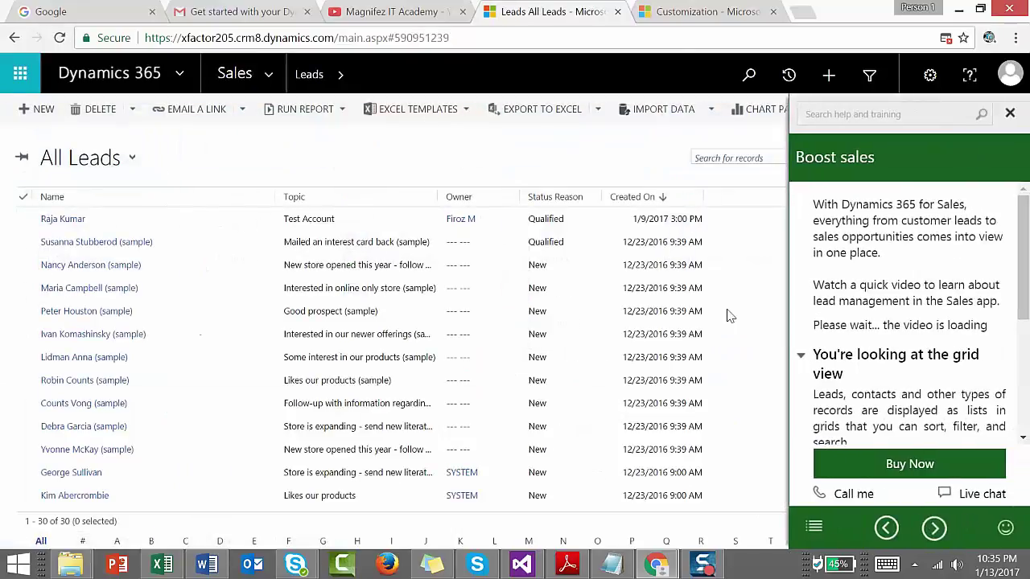
left_click(193, 163)
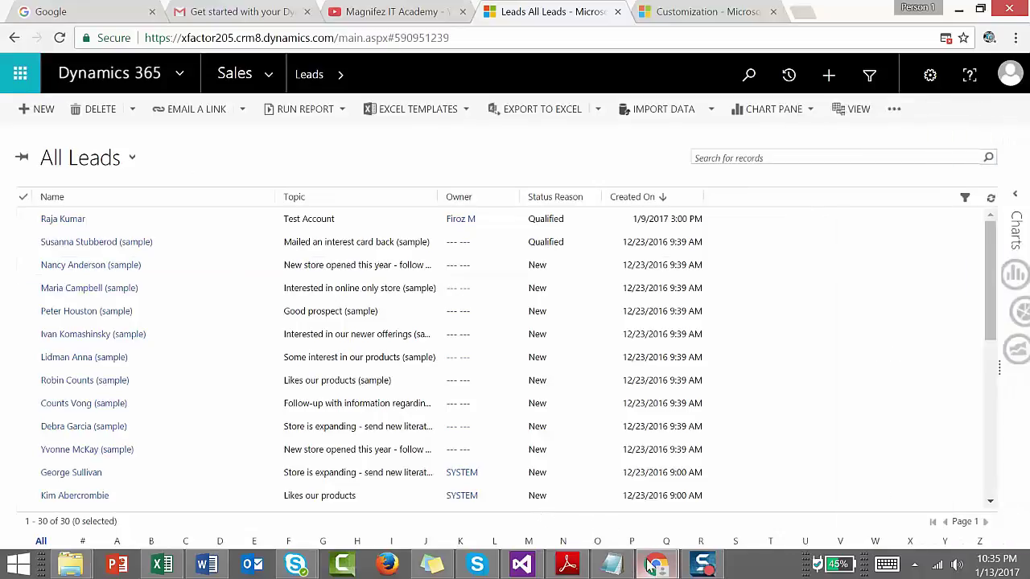
- Reload the Leads page and switch to the My Open Leads view
mouse_move(656, 563)
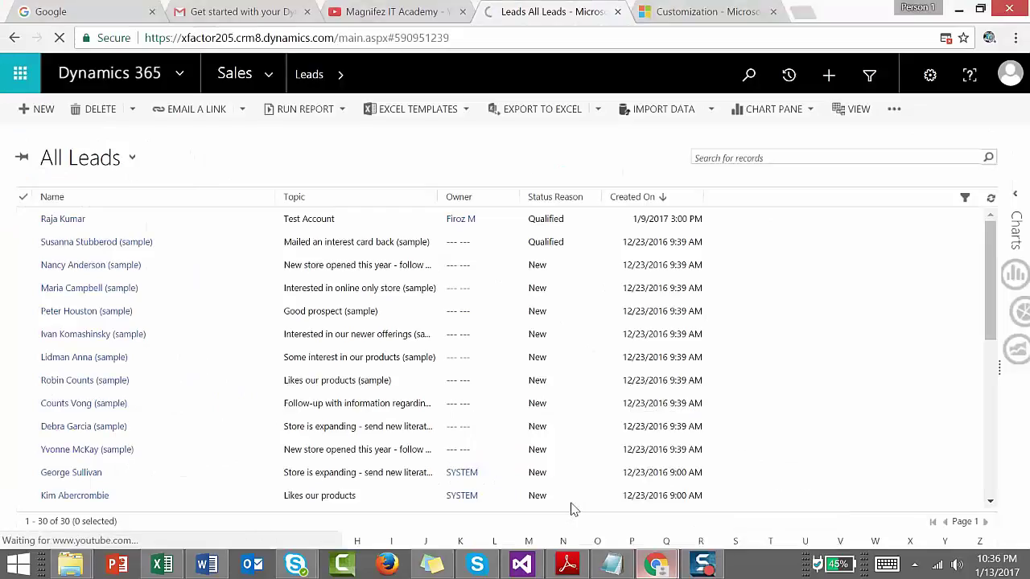
left_click(304, 38)
left_click(59, 38)
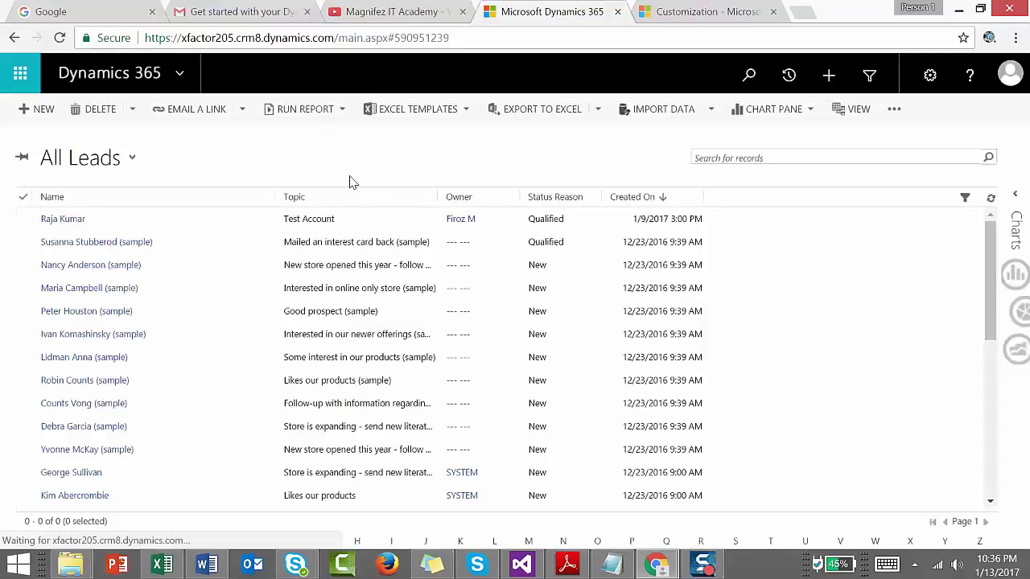
left_click(127, 164)
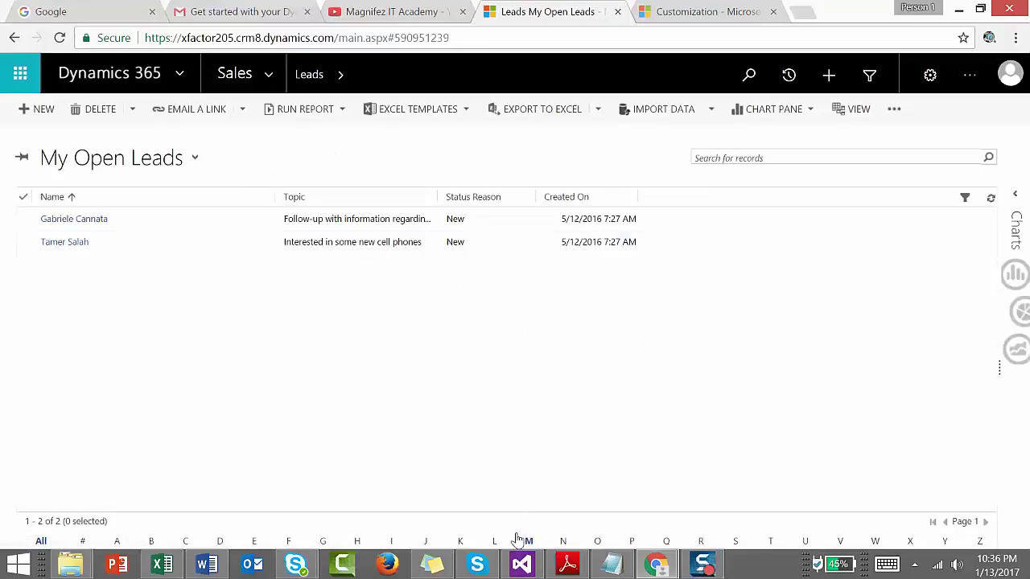
- Publish the Lead customizations in the Default Solution window, then return to My Open Leads
left_click(657, 564)
left_click(749, 463)
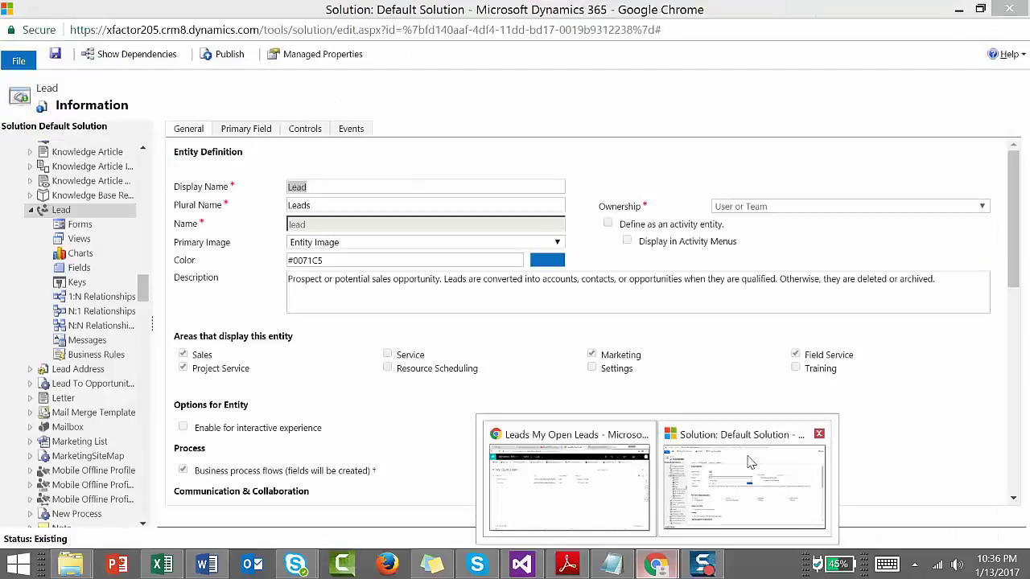
left_click(224, 66)
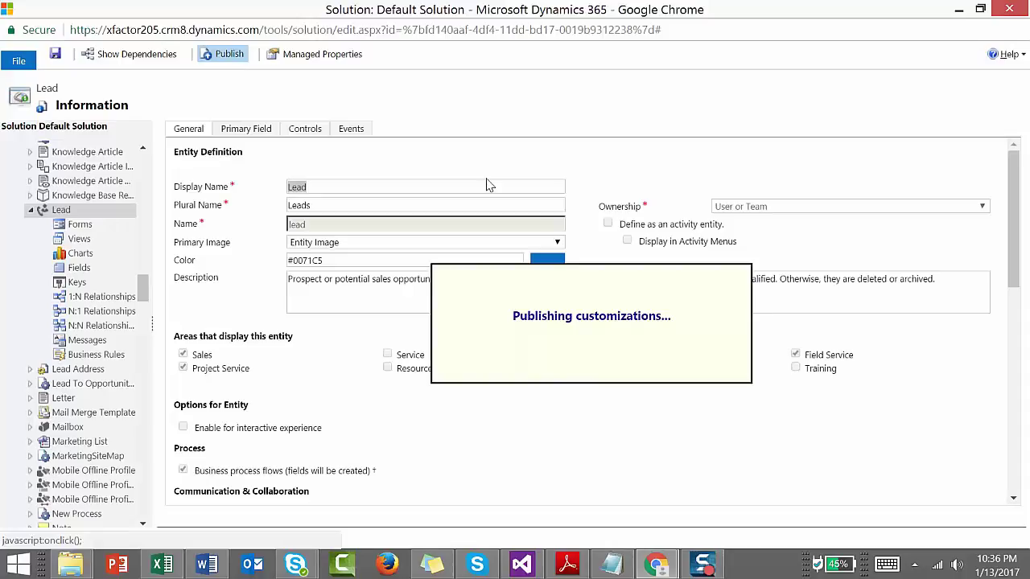
key("alt+Tab")
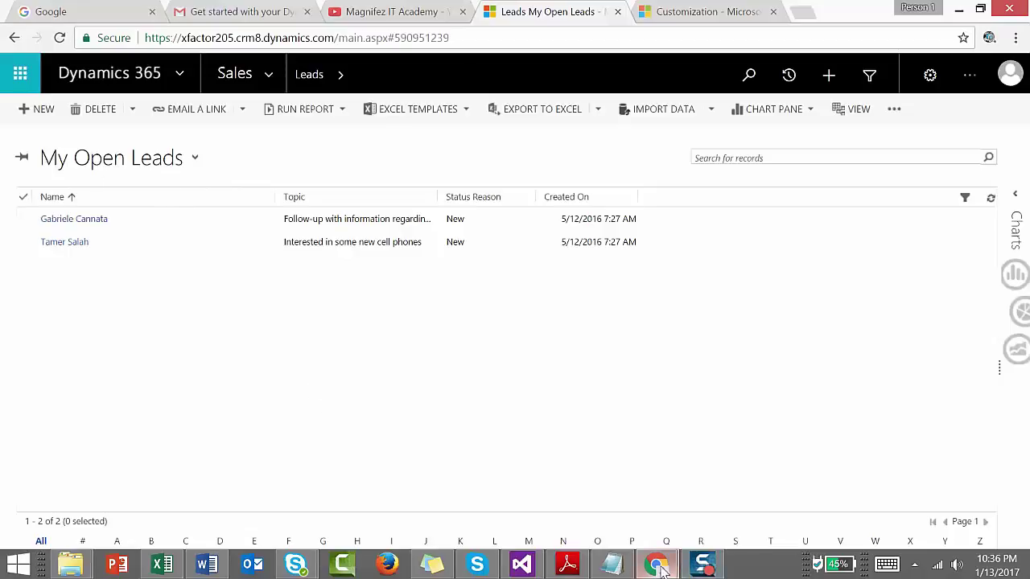
- Reload the Leads page from the address bar and dismiss the script error dialog
mouse_move(658, 564)
left_click(350, 38)
key("Return")
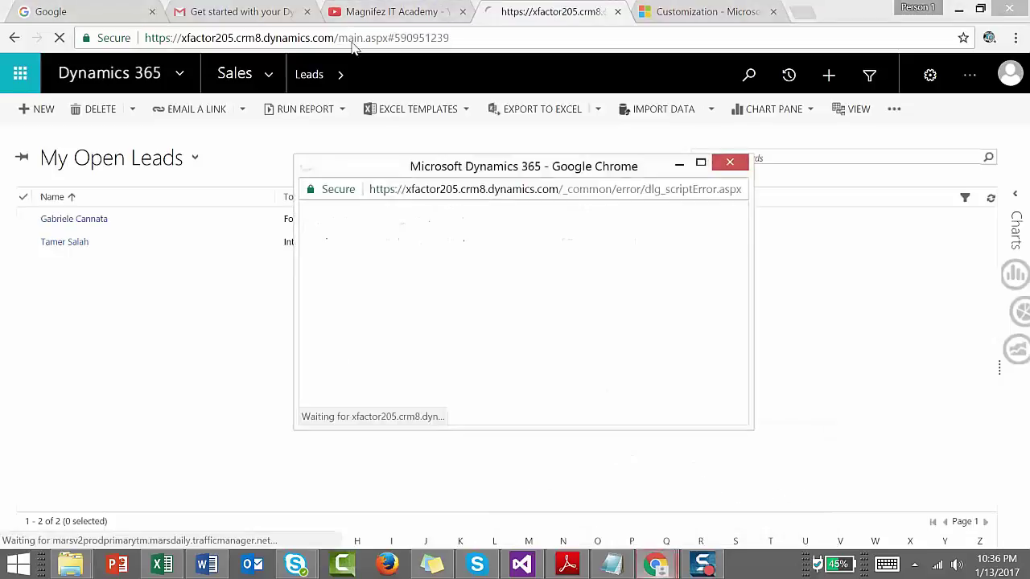
left_click(730, 164)
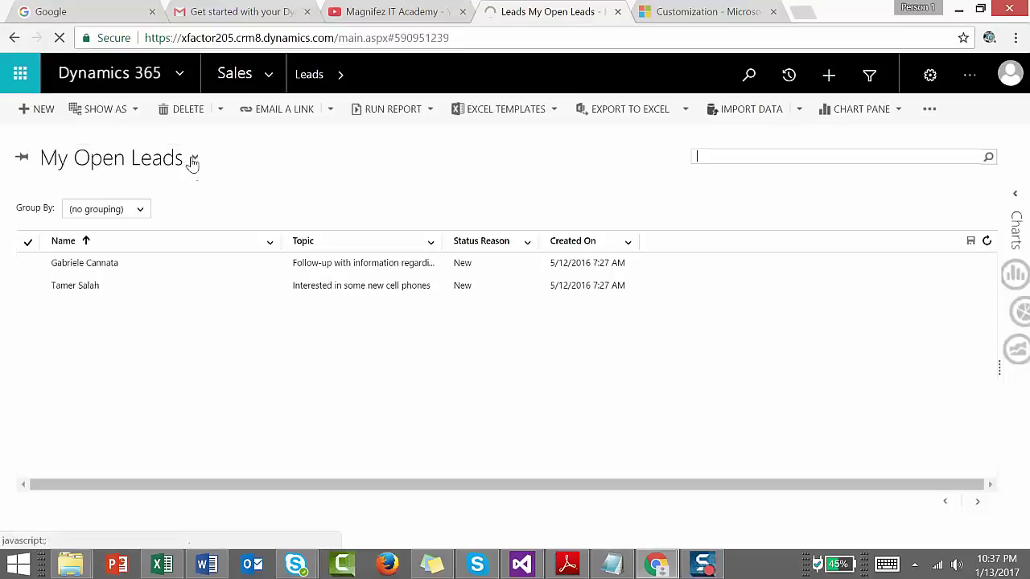
left_click(194, 157)
- Switch to the All Leads view and try grouping by Topic, then by Owner
left_click(56, 199)
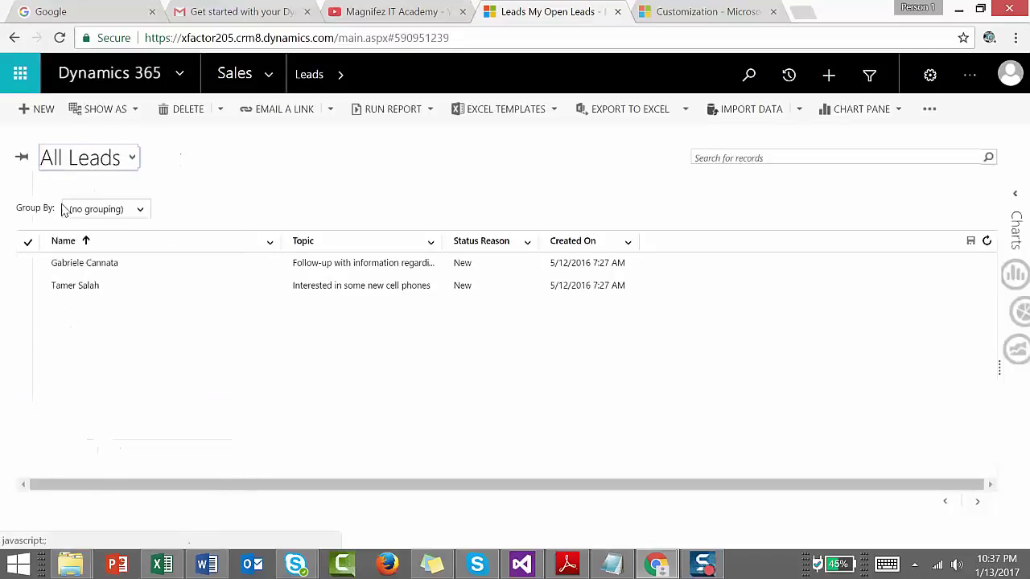
left_click(142, 211)
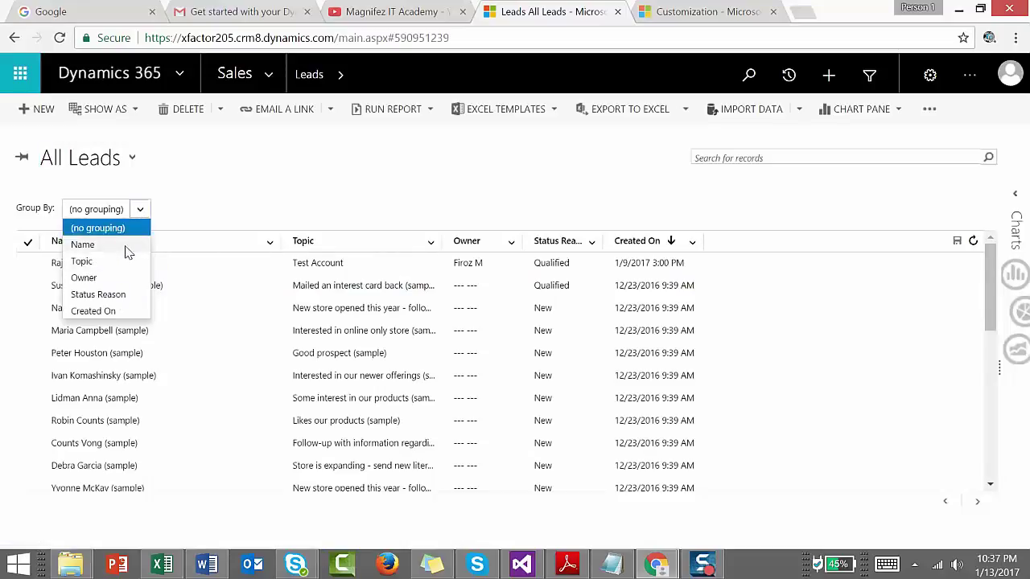
left_click(119, 262)
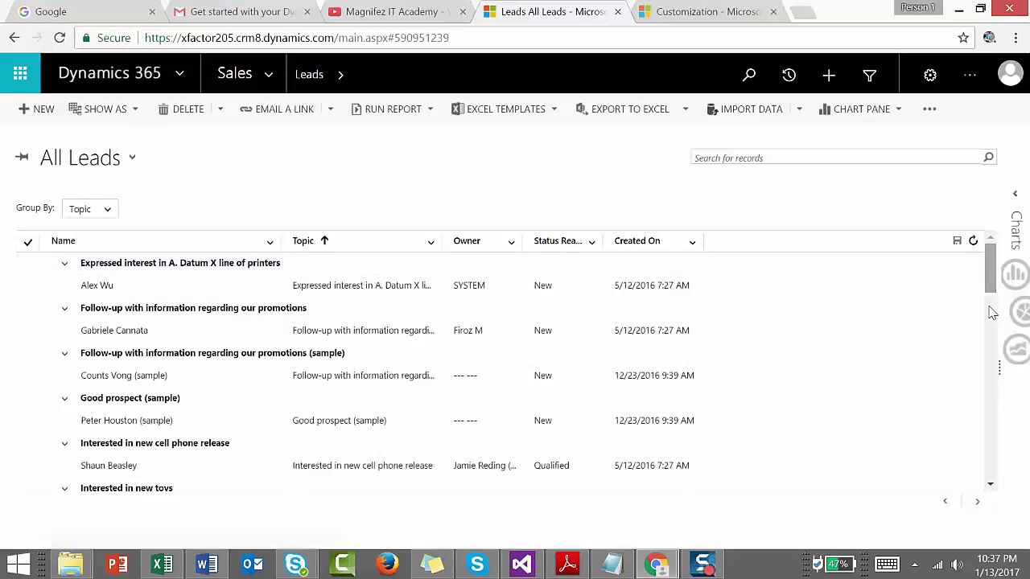
left_click_drag(990, 283, 990, 378)
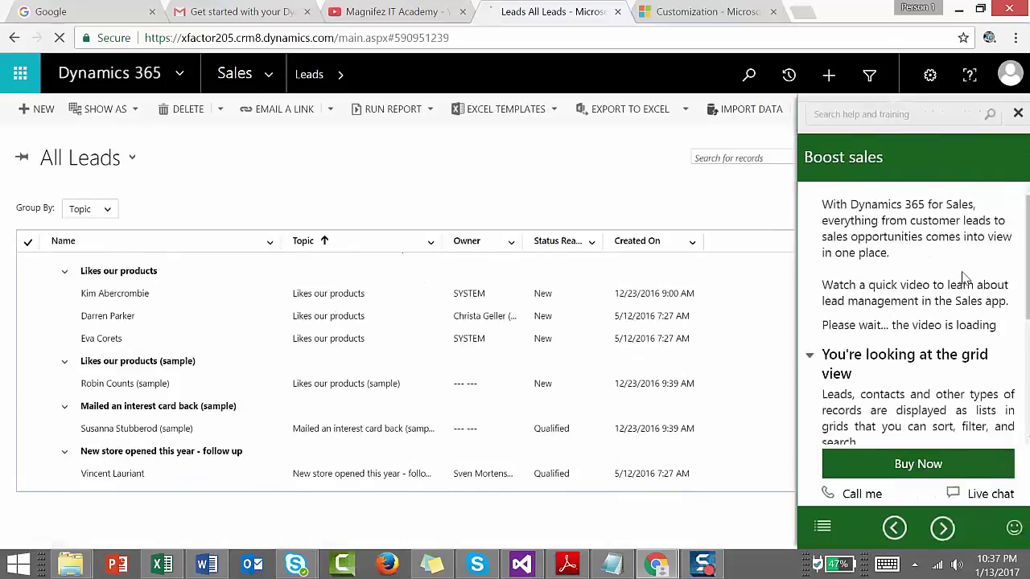
left_click(107, 209)
left_click(93, 278)
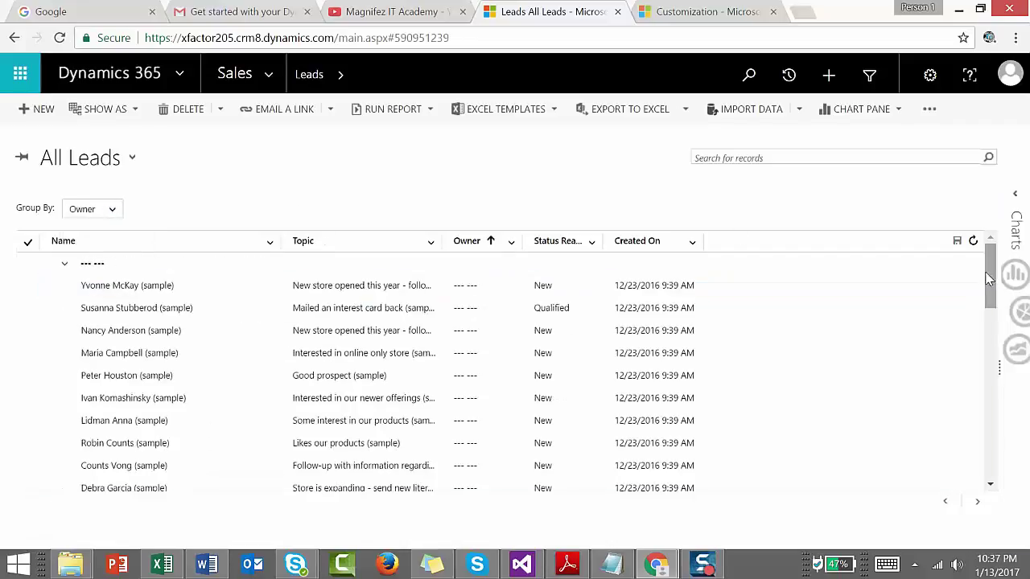
left_click_drag(989, 278, 989, 374)
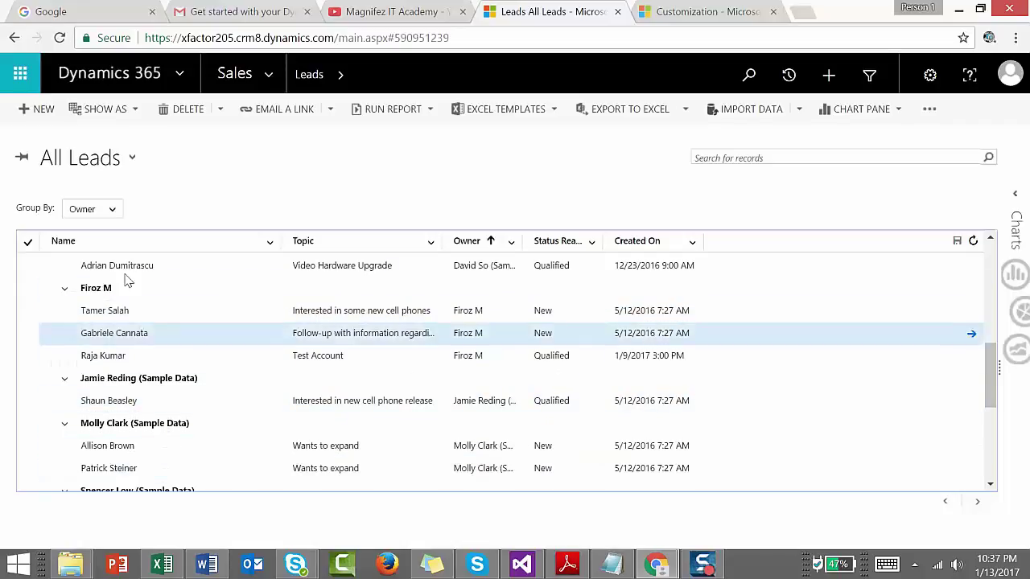
- Group the All Leads grid by Status Reason
left_click(105, 212)
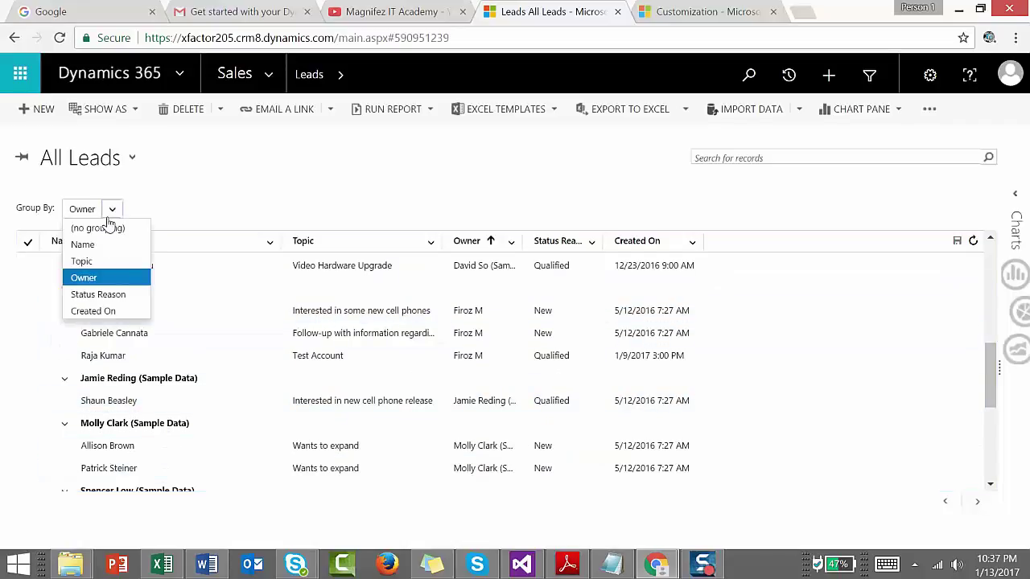
left_click(102, 297)
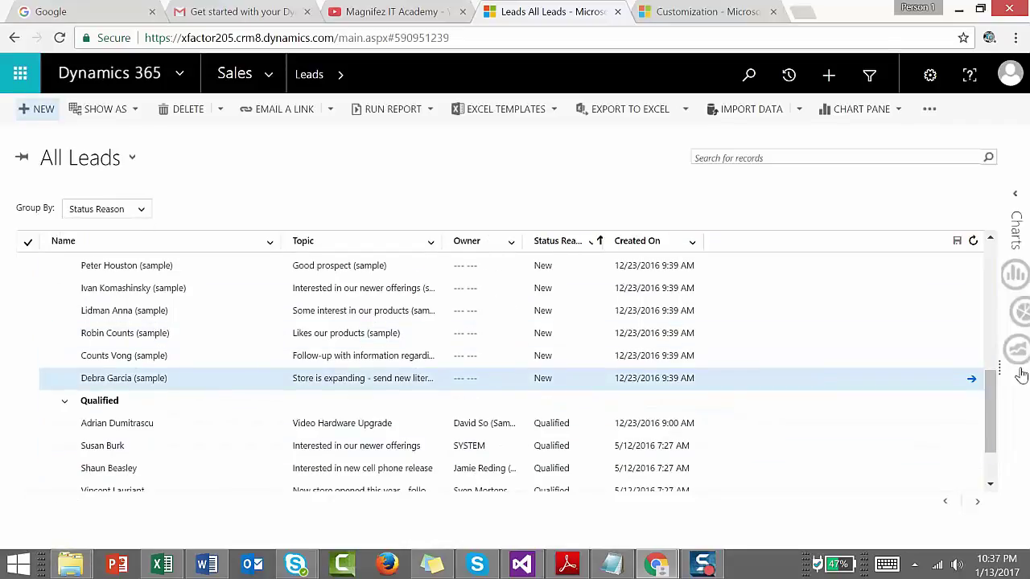
left_click_drag(990, 400, 889, 238)
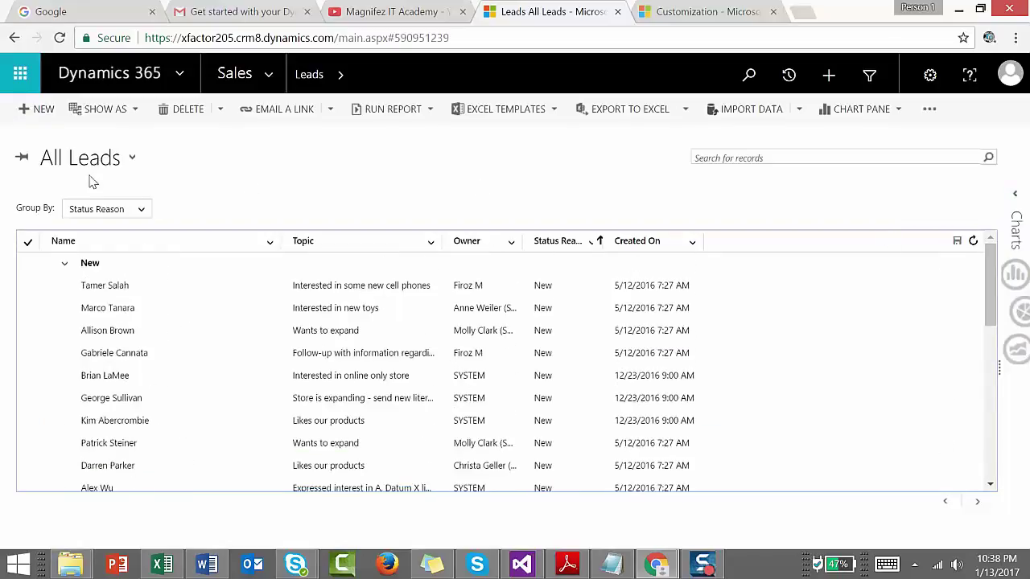
left_click(271, 242)
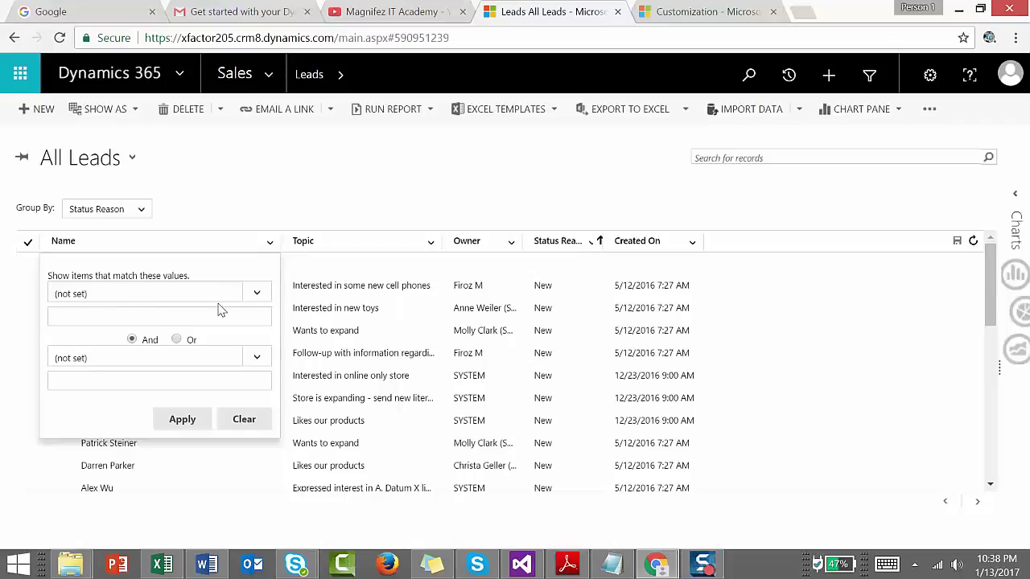
left_click(257, 292)
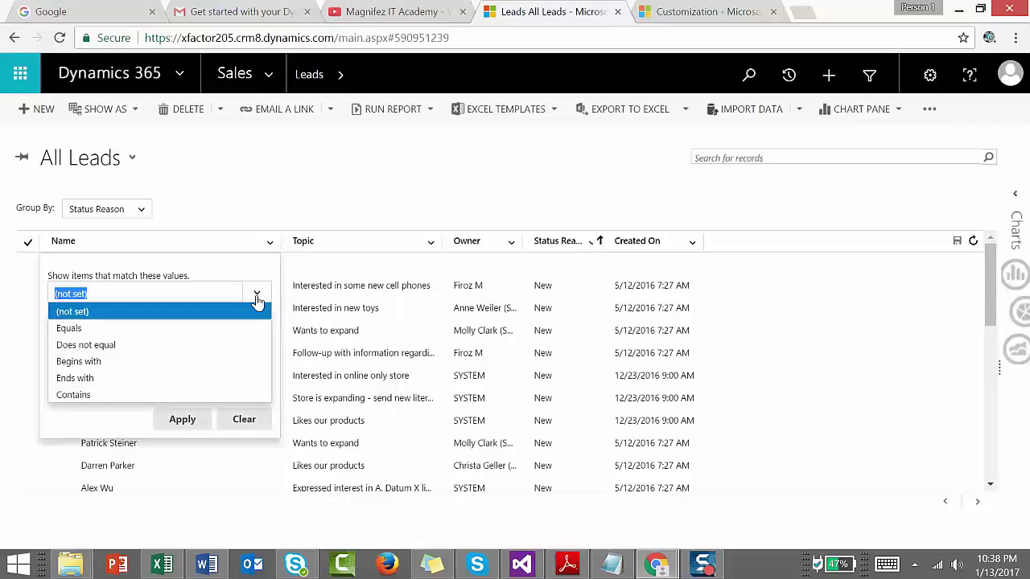
left_click(222, 328)
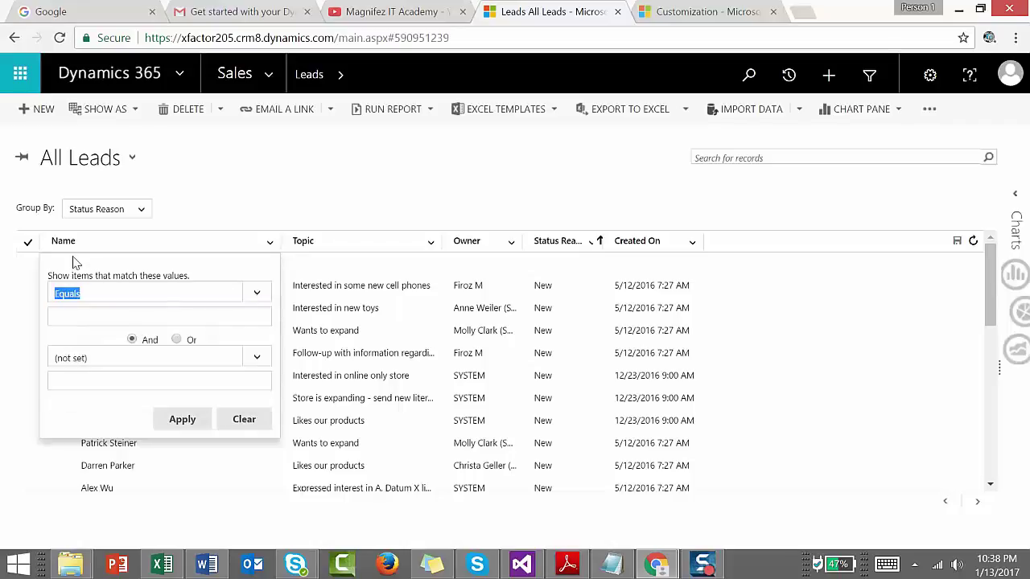
left_click(105, 319)
left_click(348, 186)
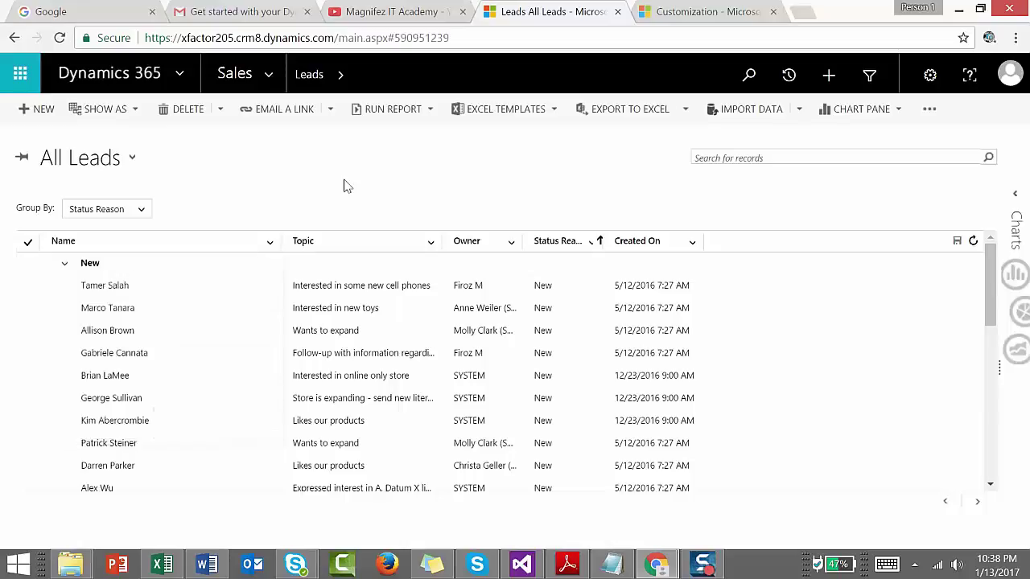
left_click(137, 291)
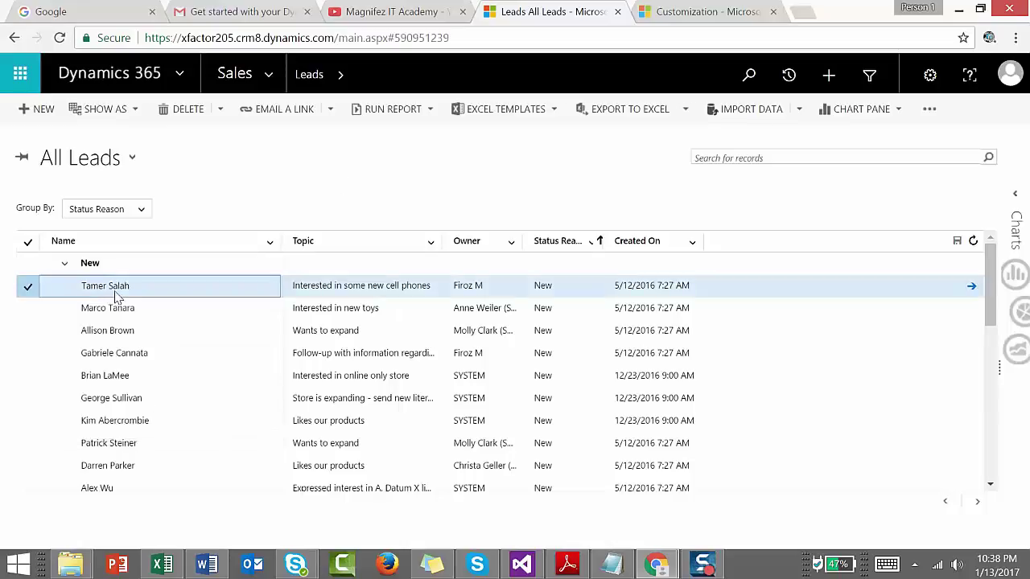
left_click(271, 243)
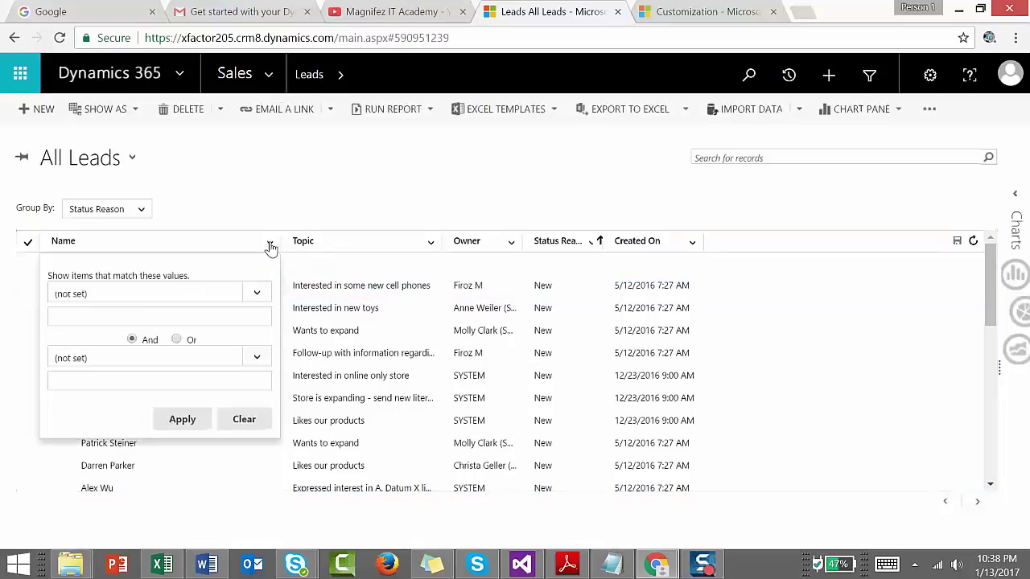
left_click(249, 296)
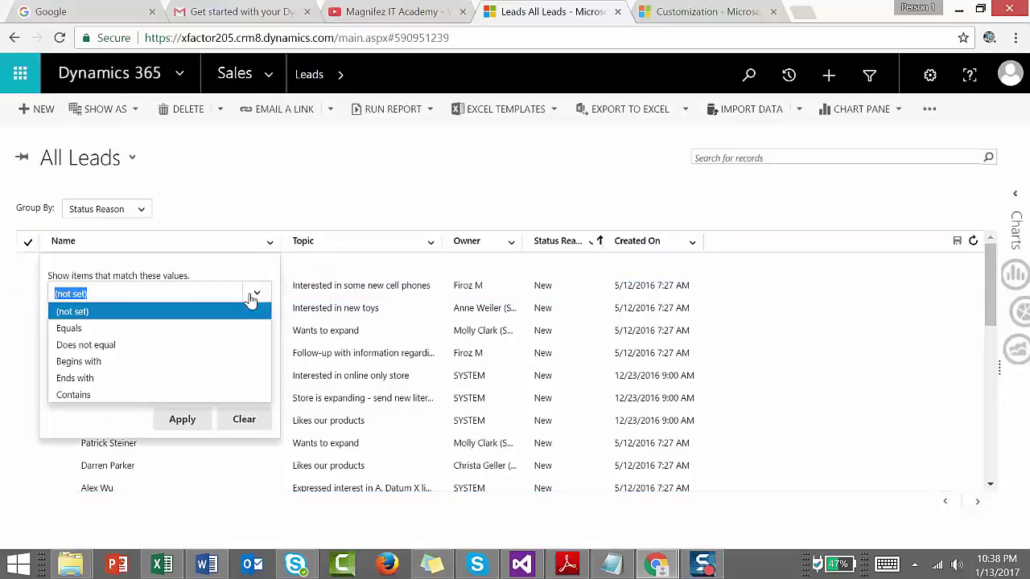
left_click(166, 394)
left_click(160, 311)
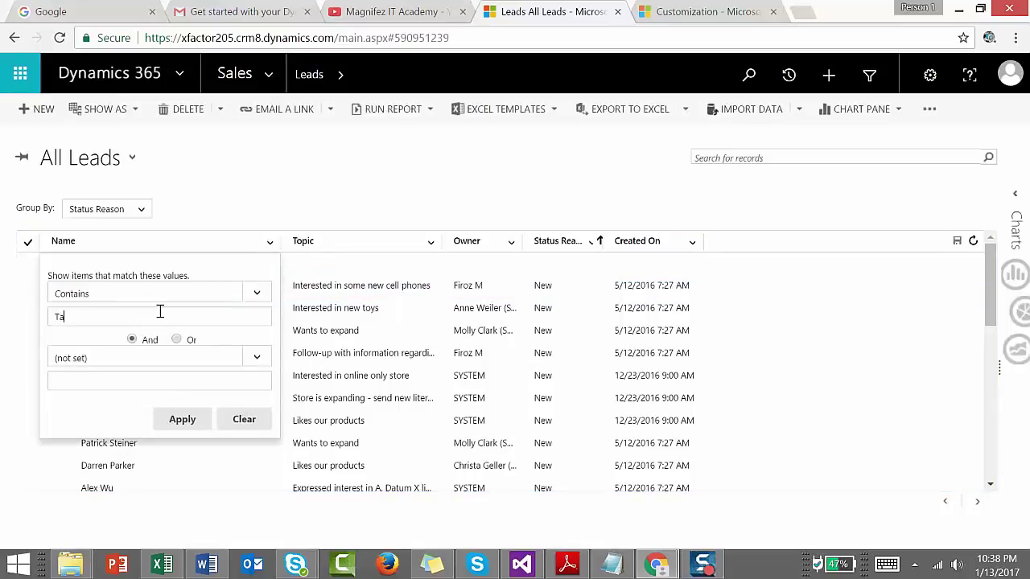
left_click(172, 422)
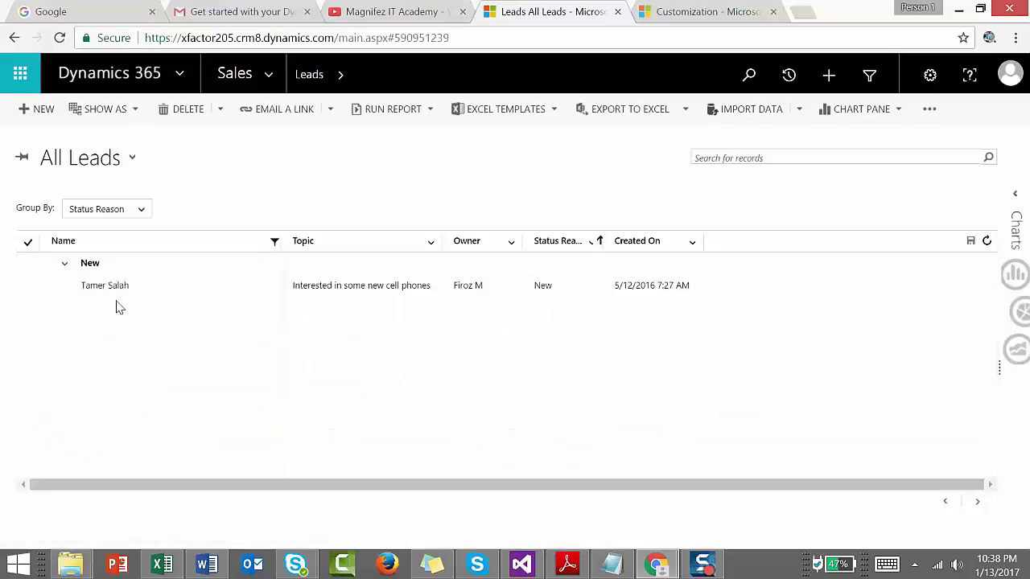
left_click(273, 242)
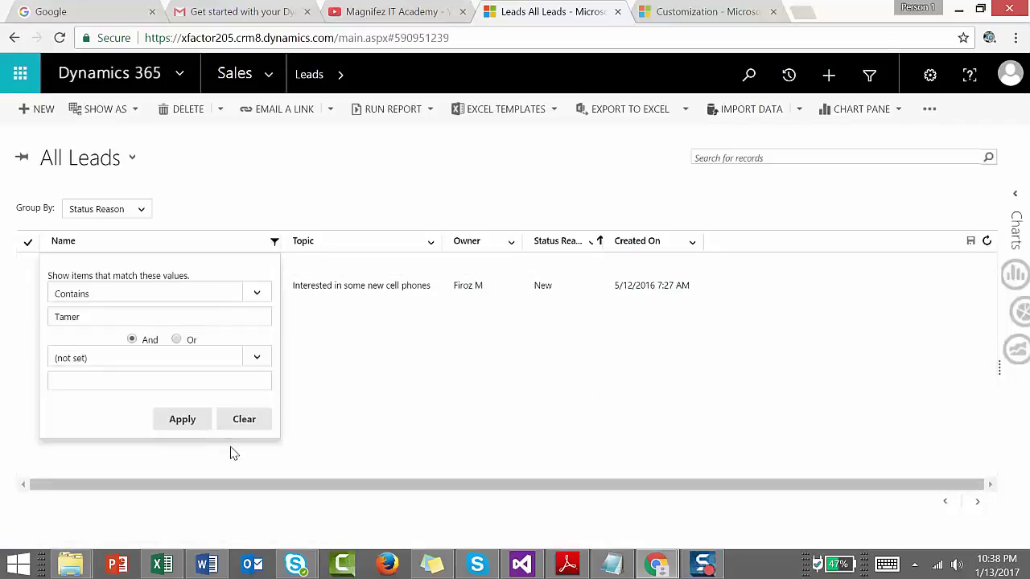
left_click(243, 418)
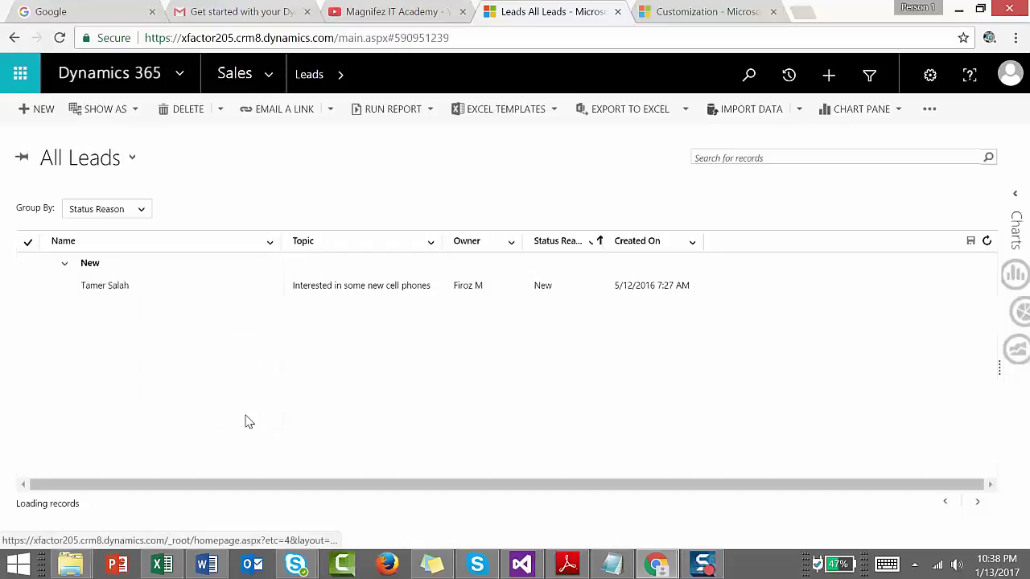
- Edit the first New lead's Topic inline to 'Interested in our products' and move off the row to save
left_click(204, 297)
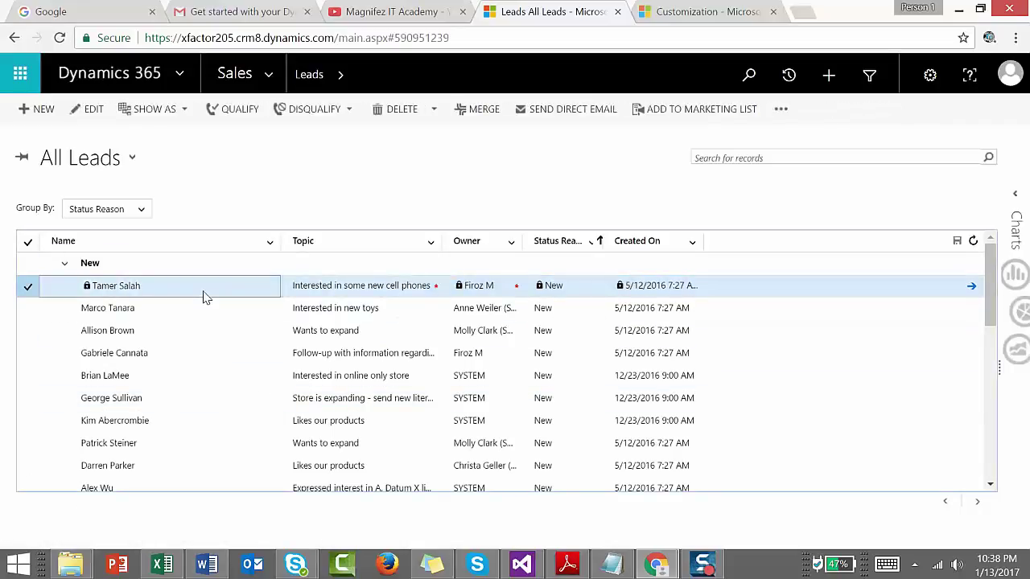
left_click(427, 290)
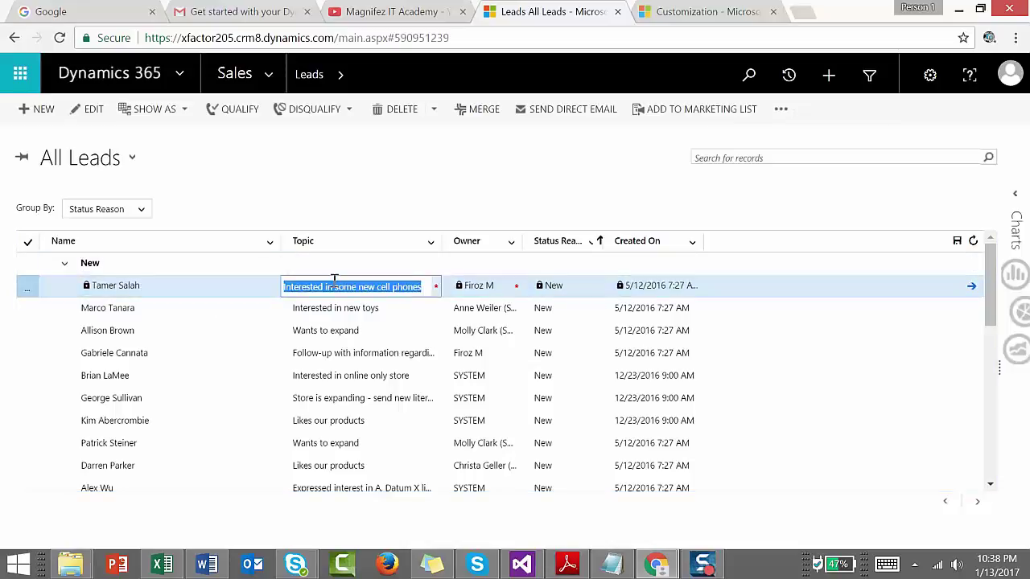
key("BackSpace")
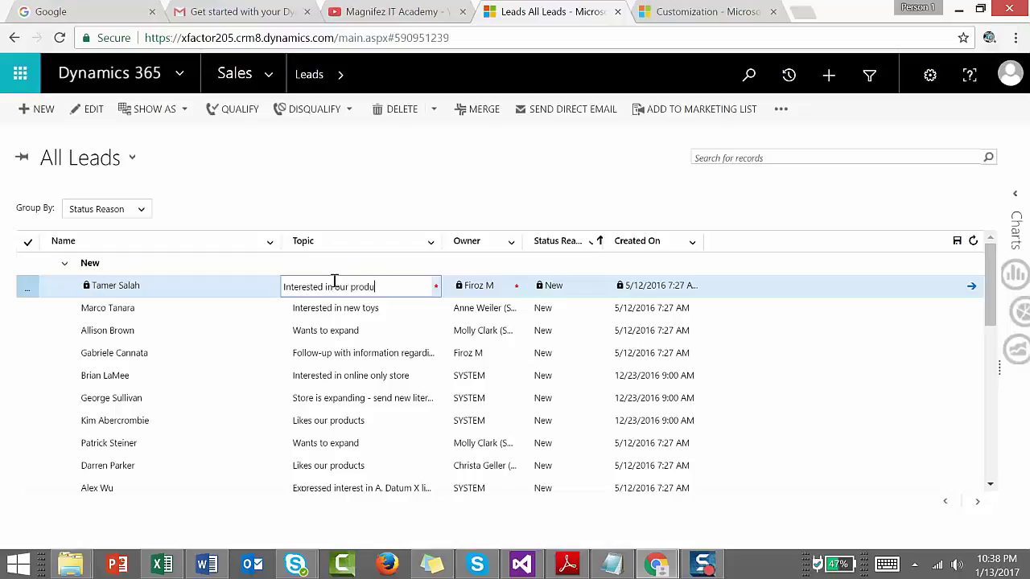
key("Tab")
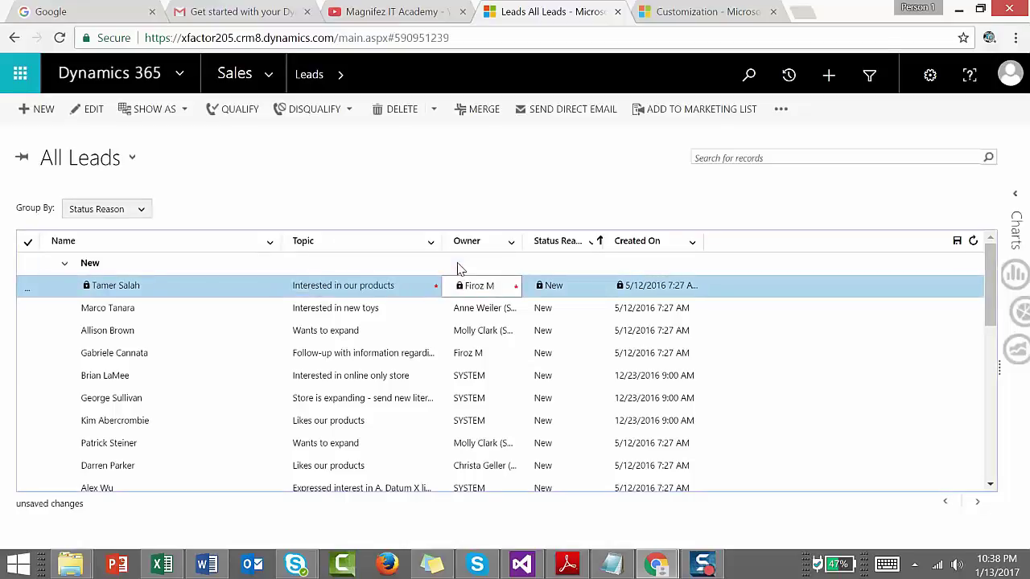
left_click(588, 288)
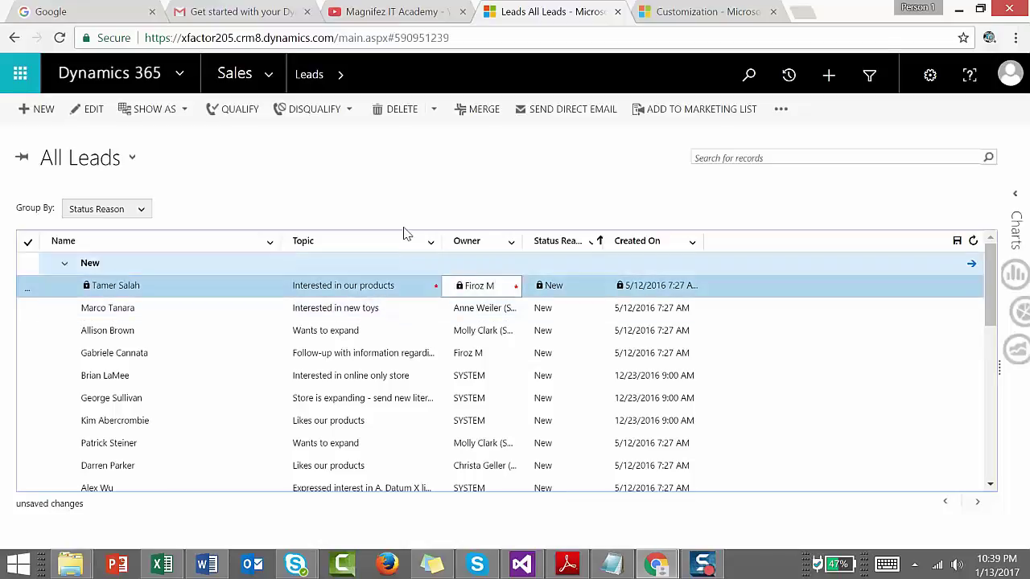
left_click(232, 314)
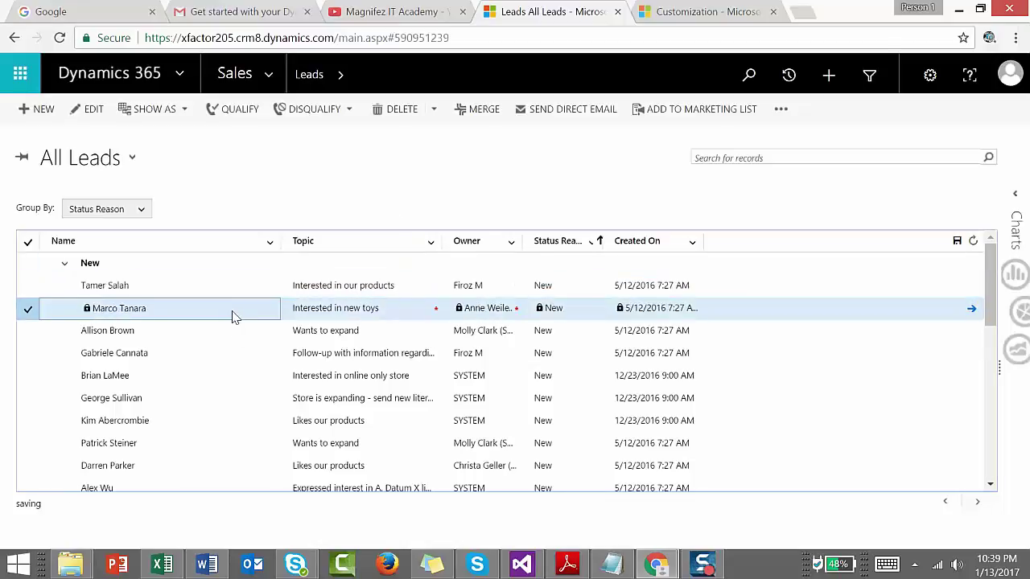
left_click(231, 332)
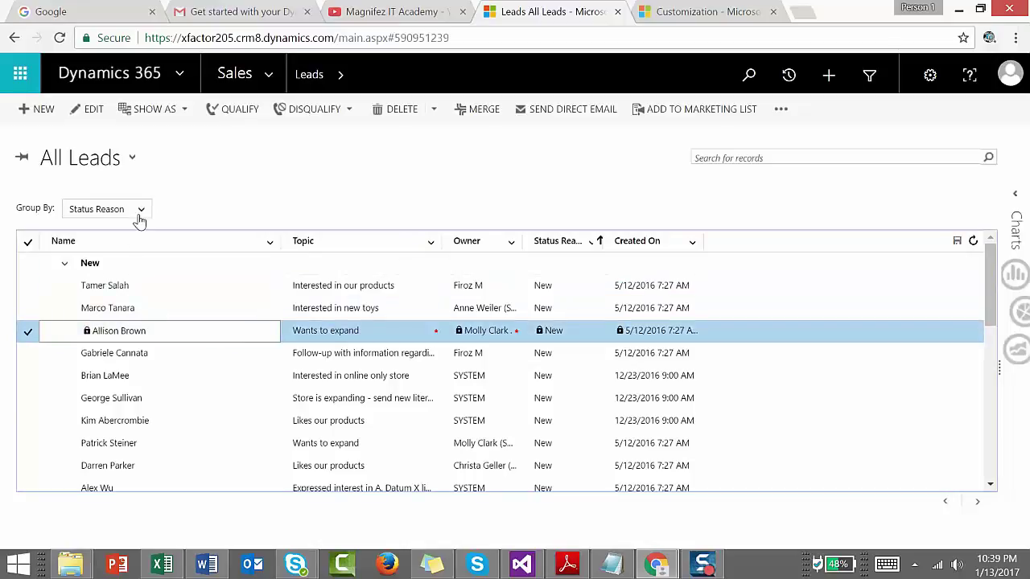